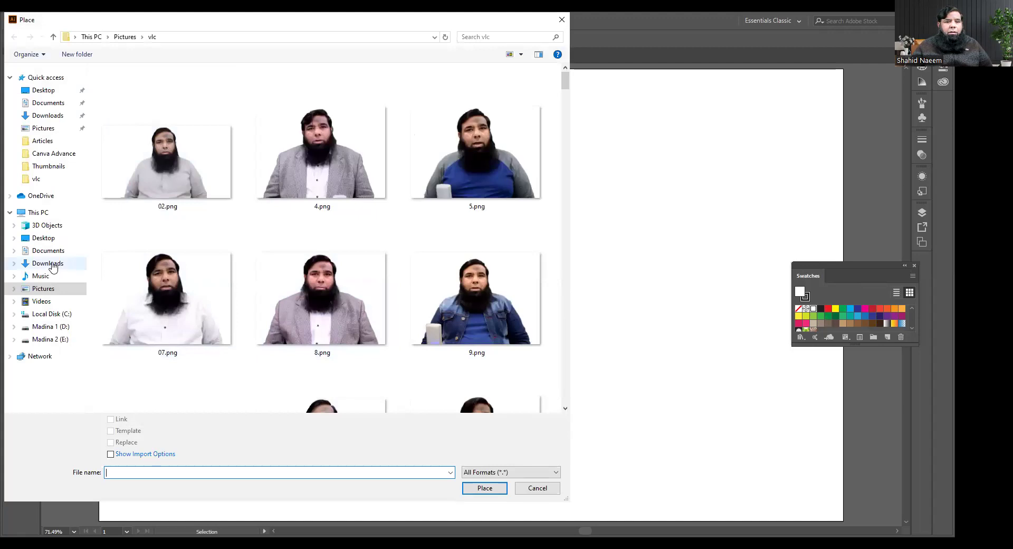
Place face3.jpg, face2.jpg and face1.jpg from the Downloads folder onto the artboard as linked images
left_click(47, 264)
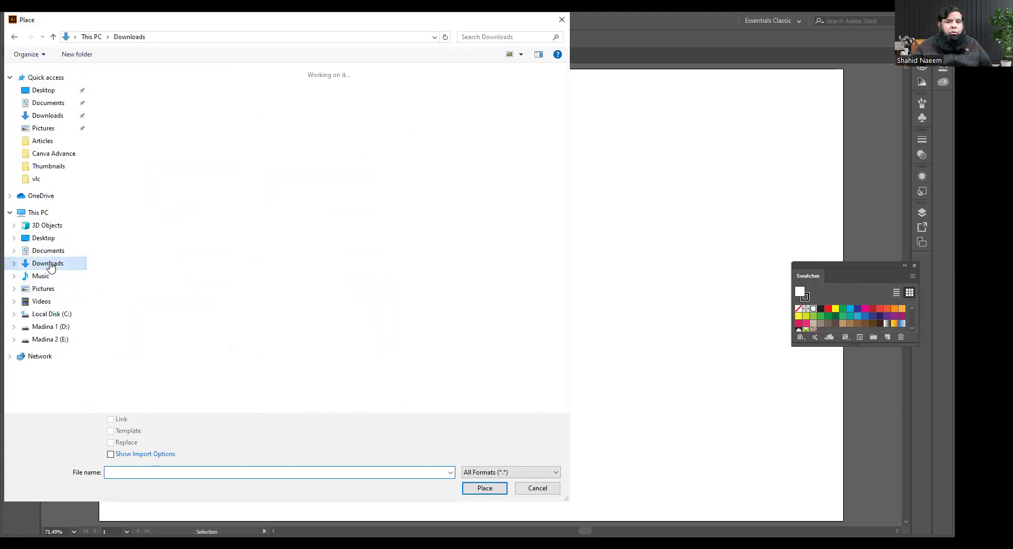
left_click(306, 196)
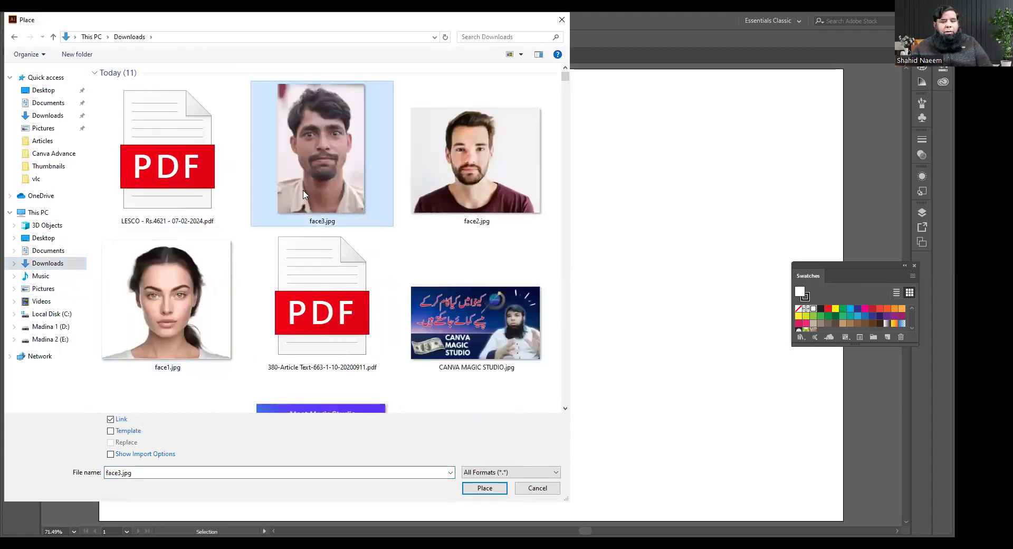
left_click(138, 309, "ctrl")
left_click(507, 166, "ctrl")
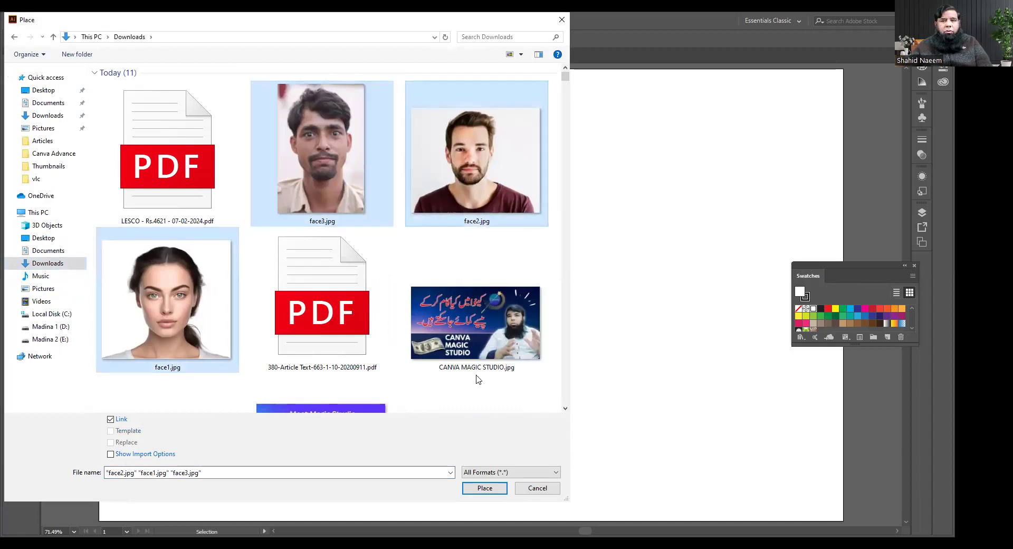
left_click(488, 492)
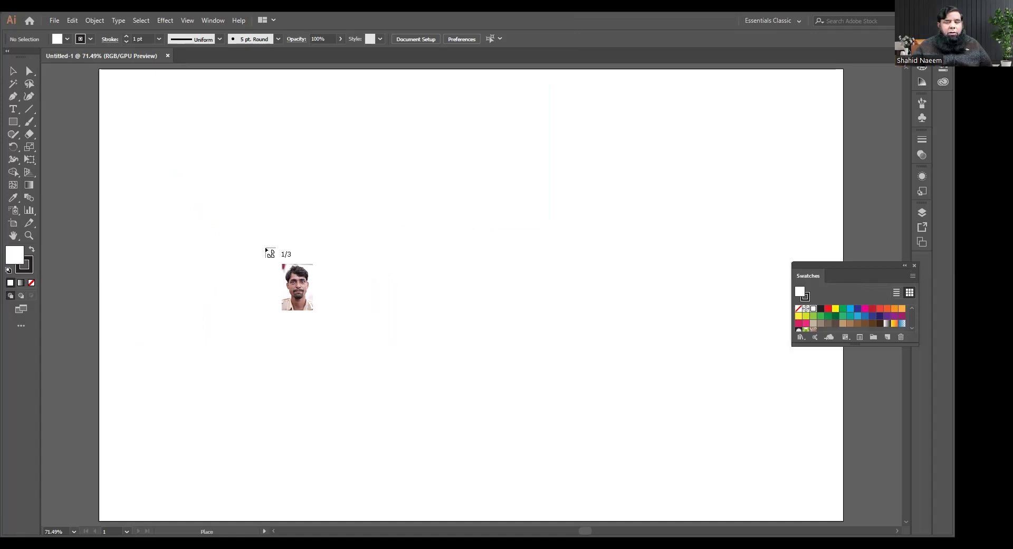
left_click(162, 116)
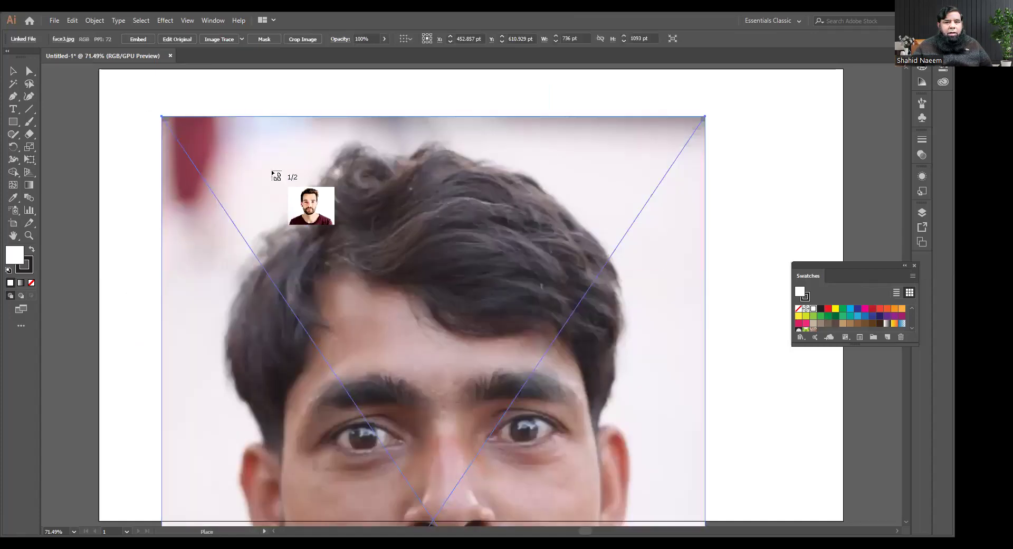
left_click(740, 127)
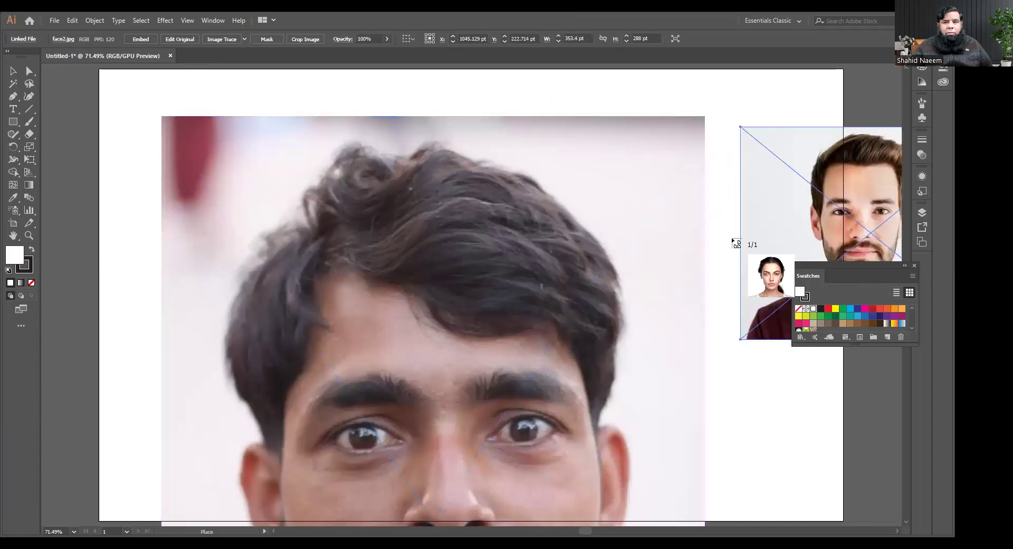
left_click(740, 369)
Scale the face3.jpg portrait down to about 275 pt wide and move it up into the artboard's left half
left_click(526, 249)
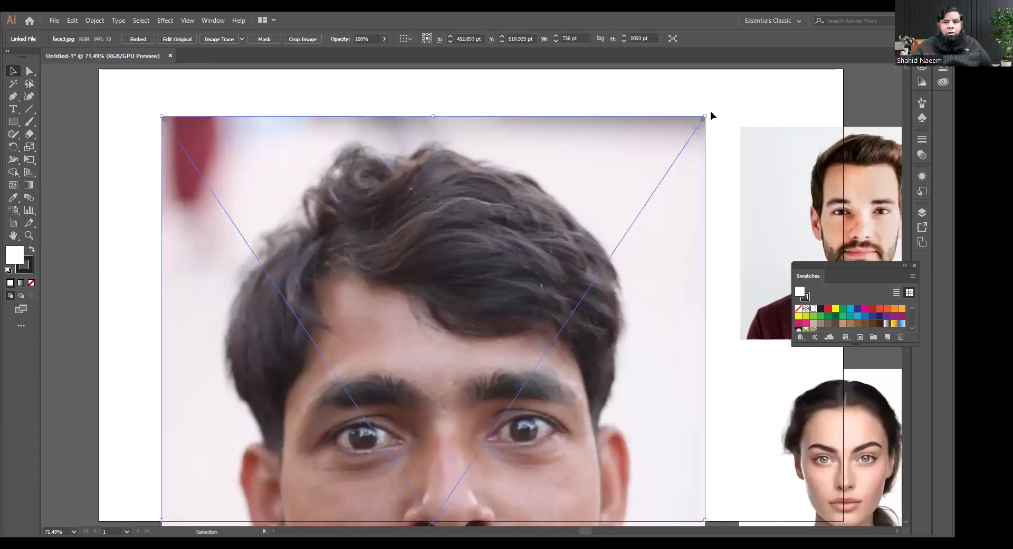
left_click_drag(705, 116, 347, 489)
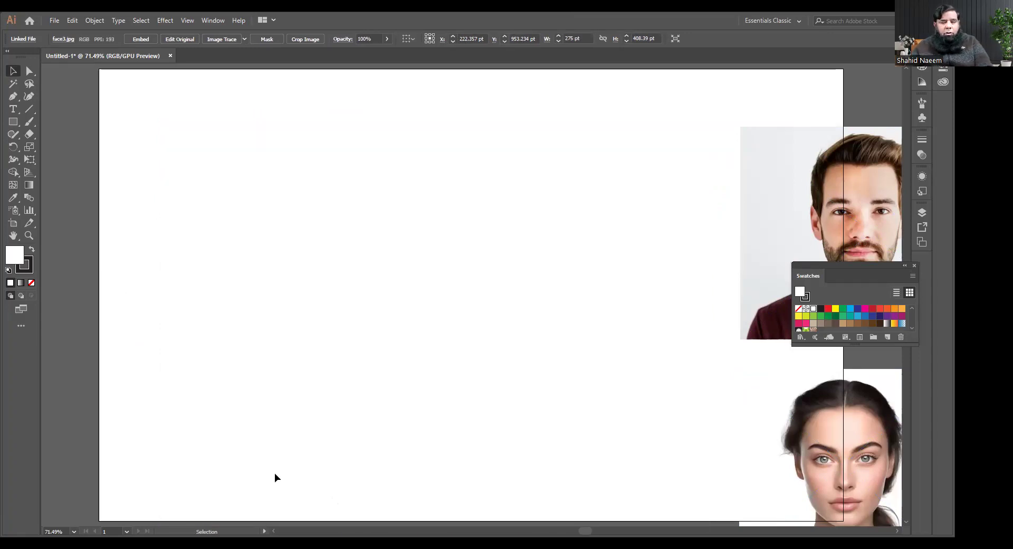
key("a")
key("v")
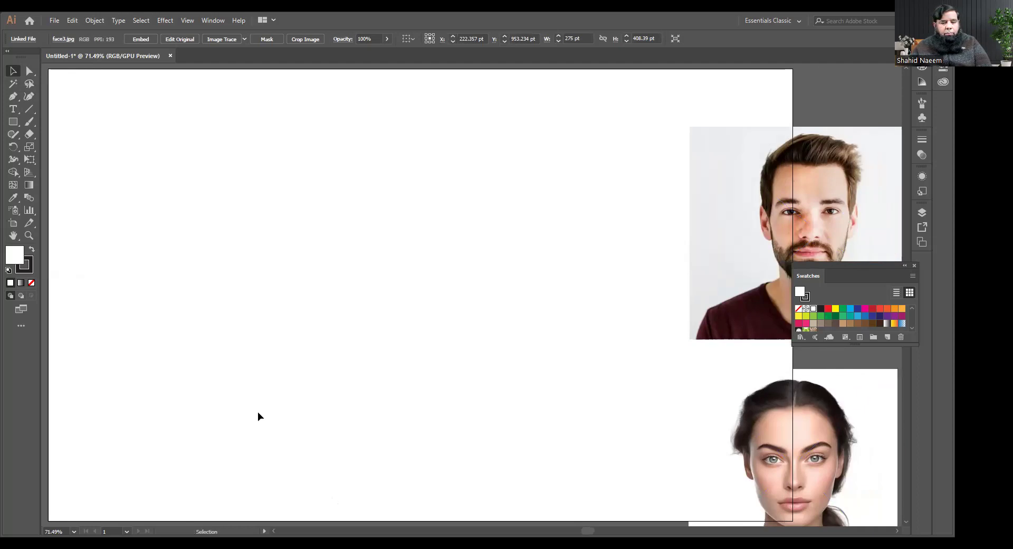
scroll(258, 411, "down", 5)
left_click_drag(247, 502, 243, 390)
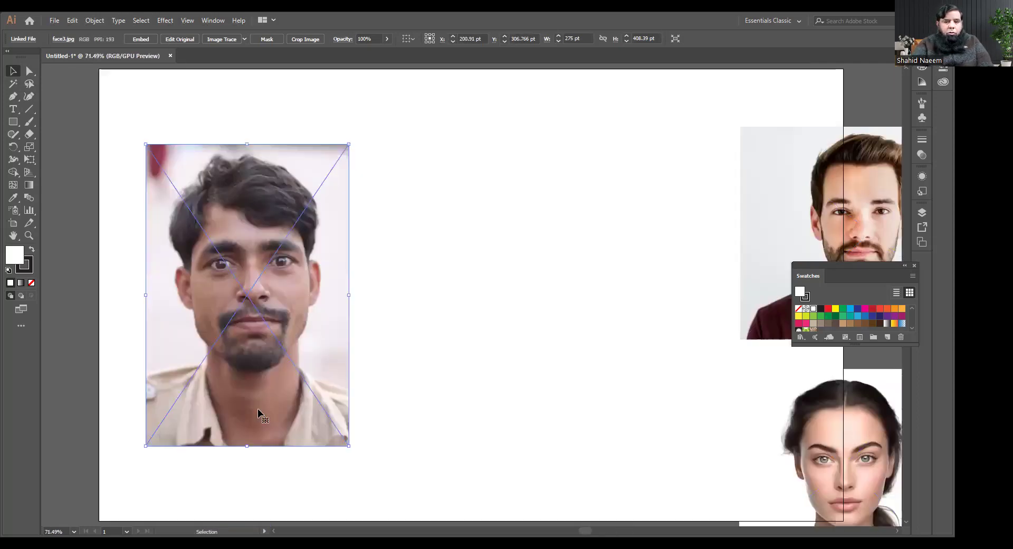
scroll(258, 411, "up", 5)
Shrink the face2.jpg portrait and position it in the artboard's upper-right corner
left_click_drag(781, 258, 622, 241)
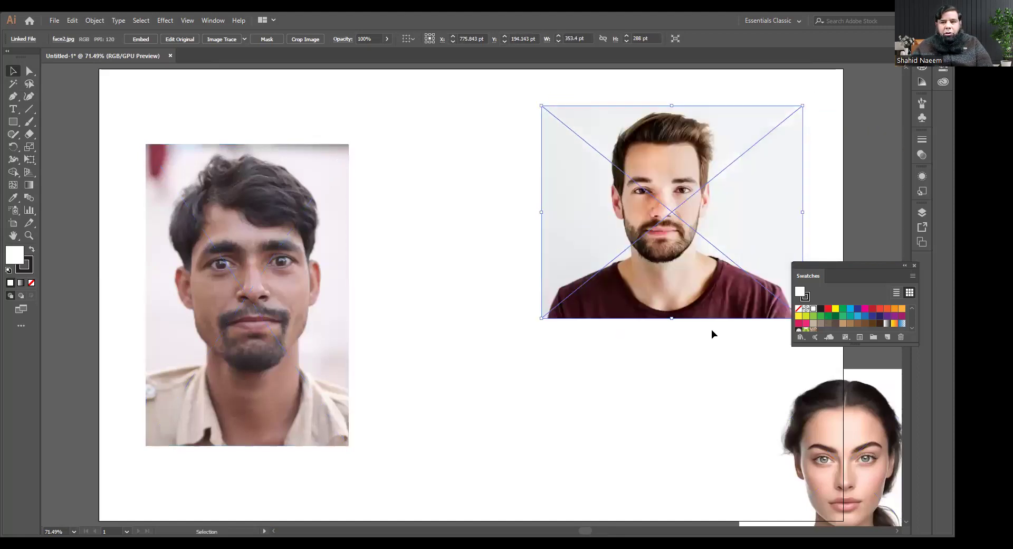
left_click_drag(543, 316, 635, 242)
left_click_drag(715, 211, 746, 209)
Shrink the woman's portrait and swap places with face3.jpg, putting the woman at upper left and face3.jpg at lower right
left_click_drag(839, 487, 708, 435)
left_click_drag(654, 472, 694, 436)
left_click_drag(324, 323, 614, 408)
left_click_drag(723, 380, 188, 188)
left_click_drag(605, 375, 693, 388)
Enlarge the woman's portrait to about 316 pt wide and position it in the artboard's upper-left corner
left_click(211, 238)
left_click_drag(323, 278, 389, 354)
left_click_drag(291, 256, 262, 225)
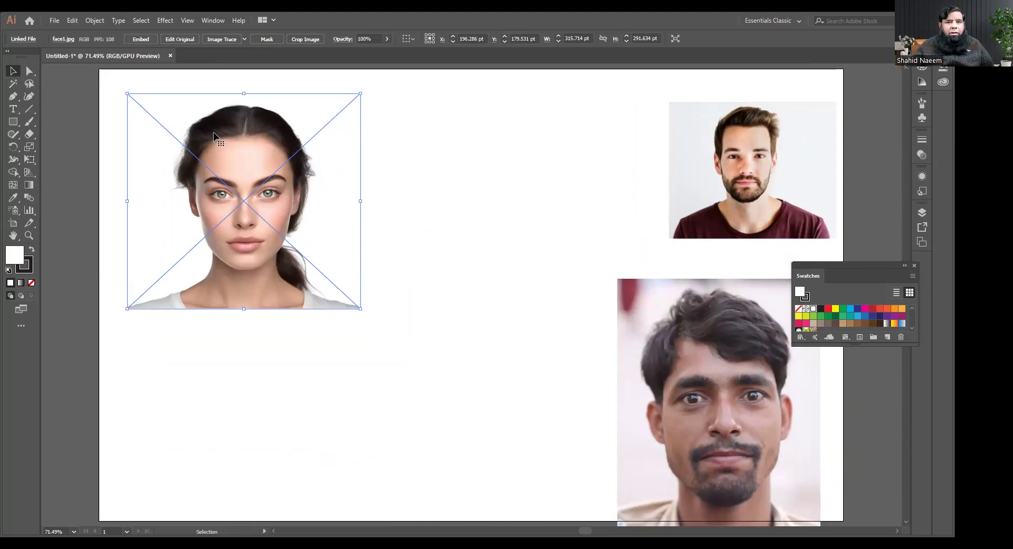
Apply a default Image Trace to the woman's portrait and undo it
left_click(221, 39)
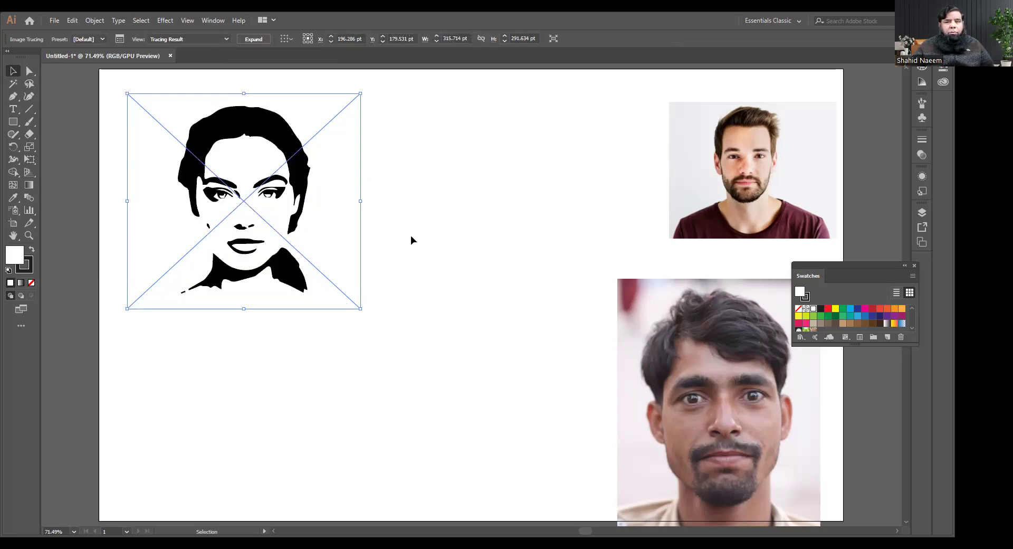
key("a")
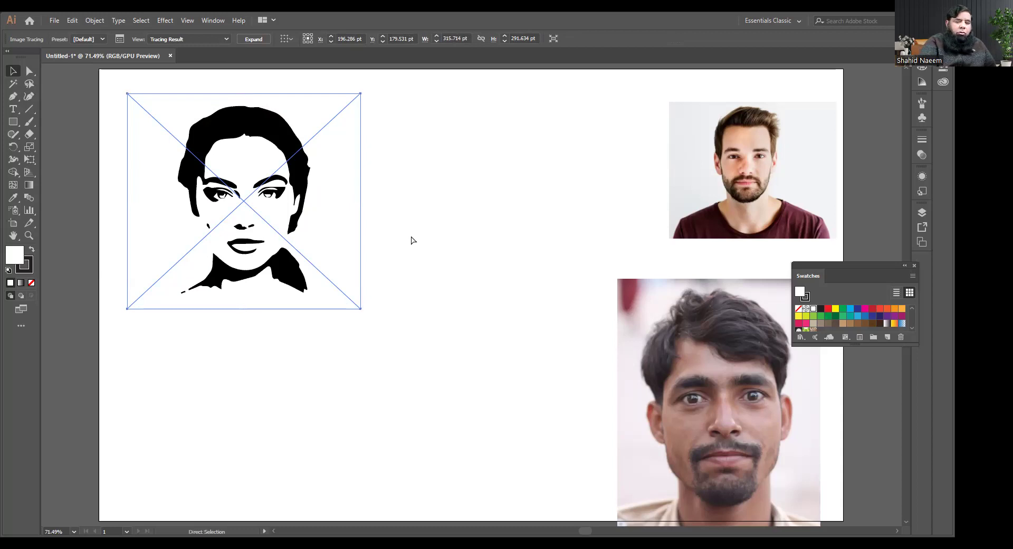
key("ctrl+z")
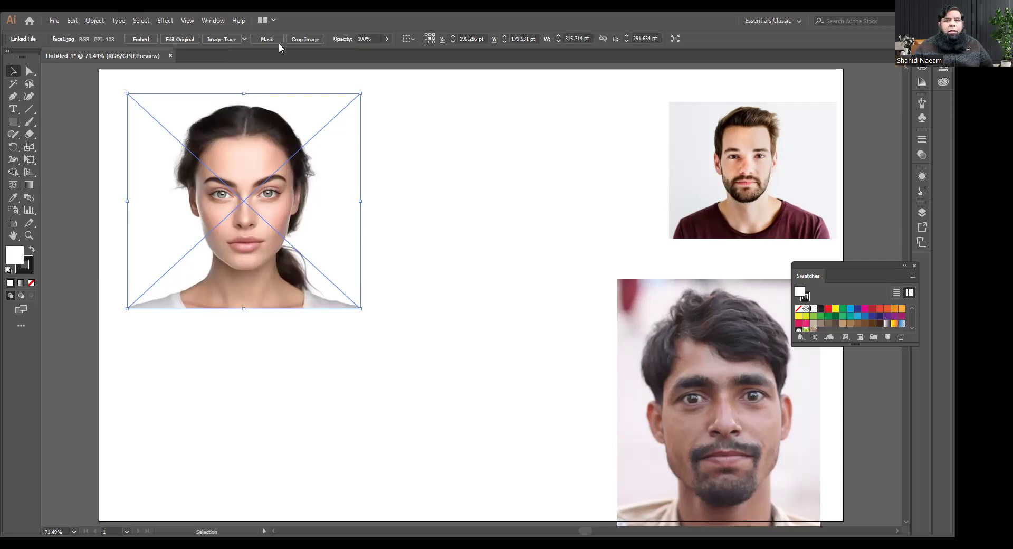
Show the Image Trace settings beside the woman's portrait and turn on the tracing preview
left_click(222, 23)
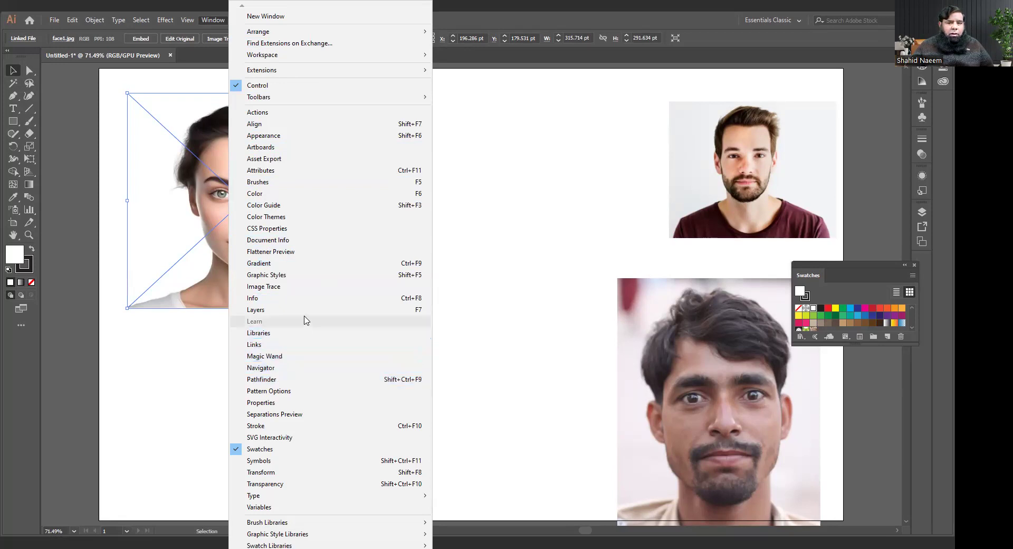
left_click(287, 288)
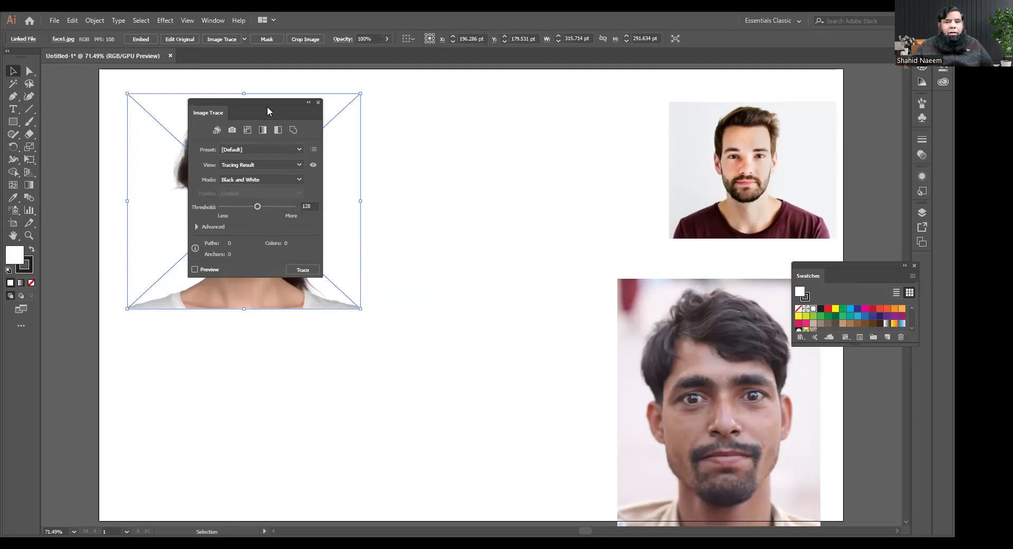
left_click_drag(267, 111, 468, 109)
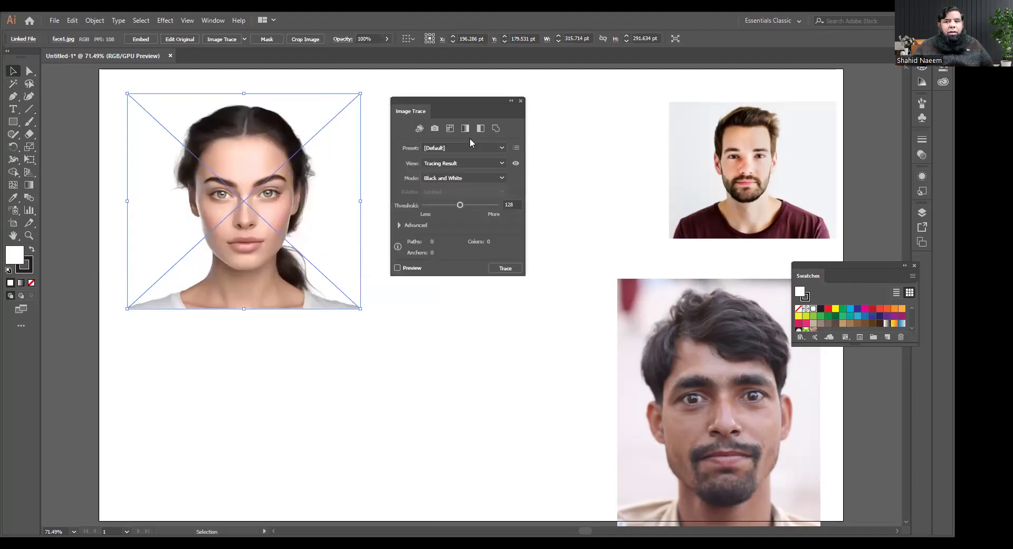
left_click(397, 268)
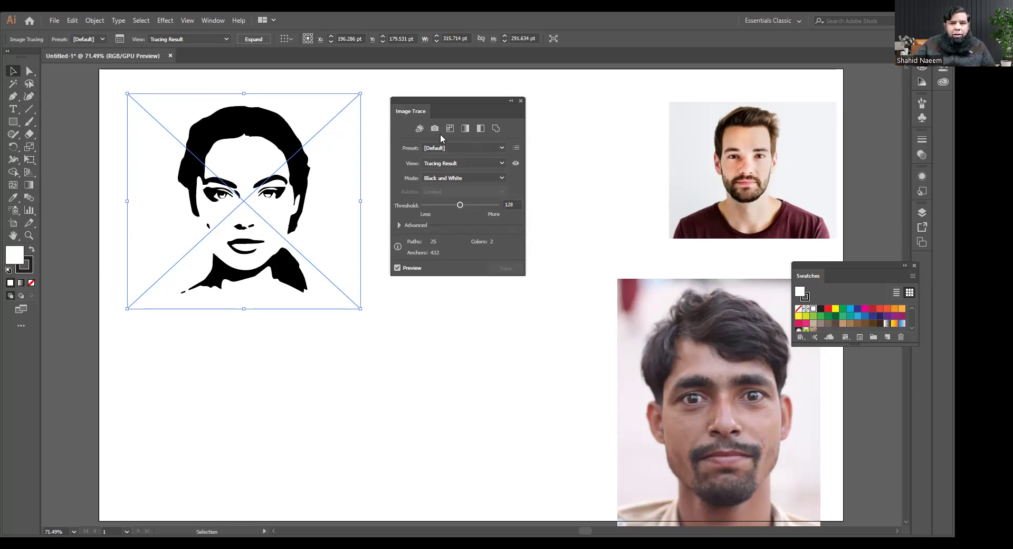
Try the High Fidelity Photo, Low Fidelity Photo and 3 Colors trace presets on the woman's portrait
left_click(450, 147)
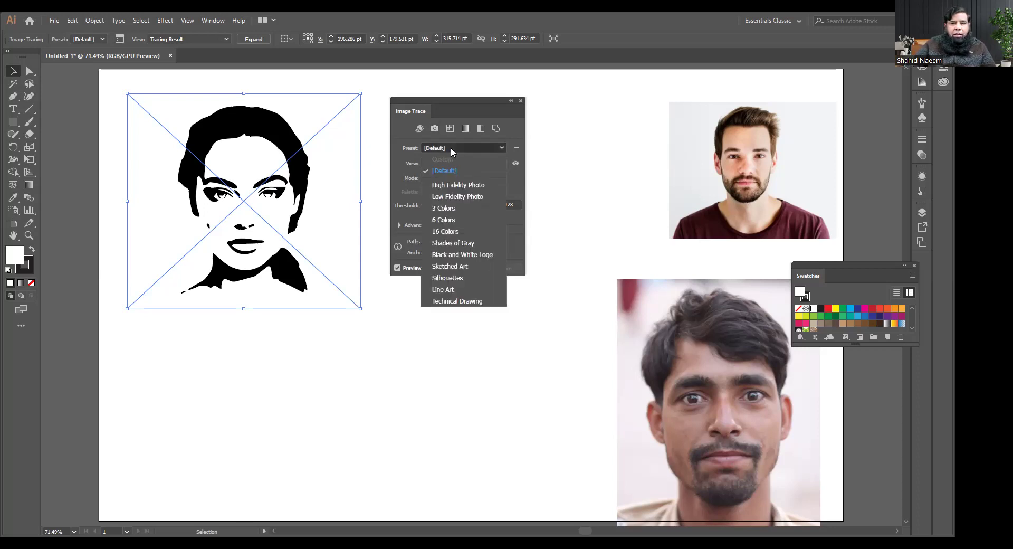
left_click(461, 185)
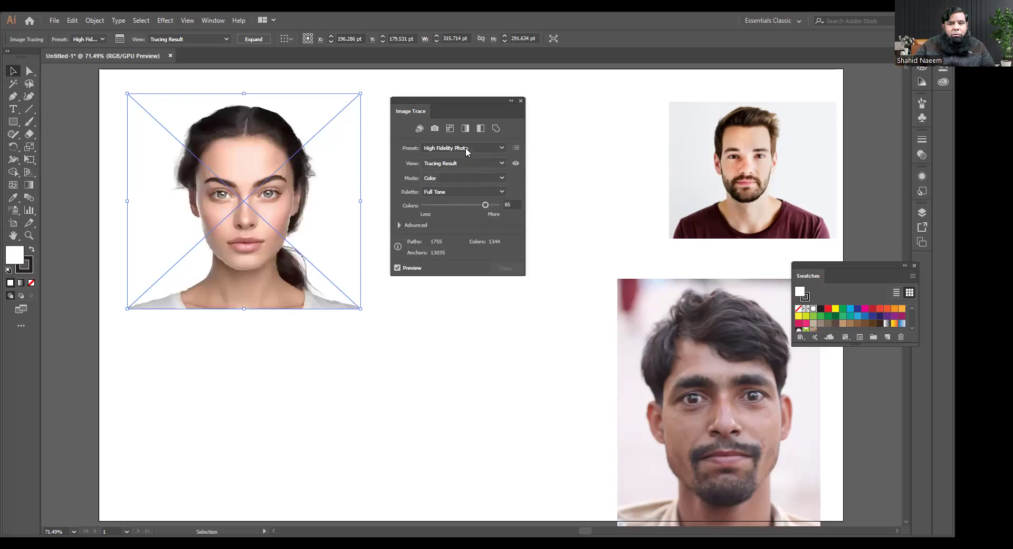
left_click(466, 146)
left_click(457, 197)
left_click(474, 148)
left_click(457, 207)
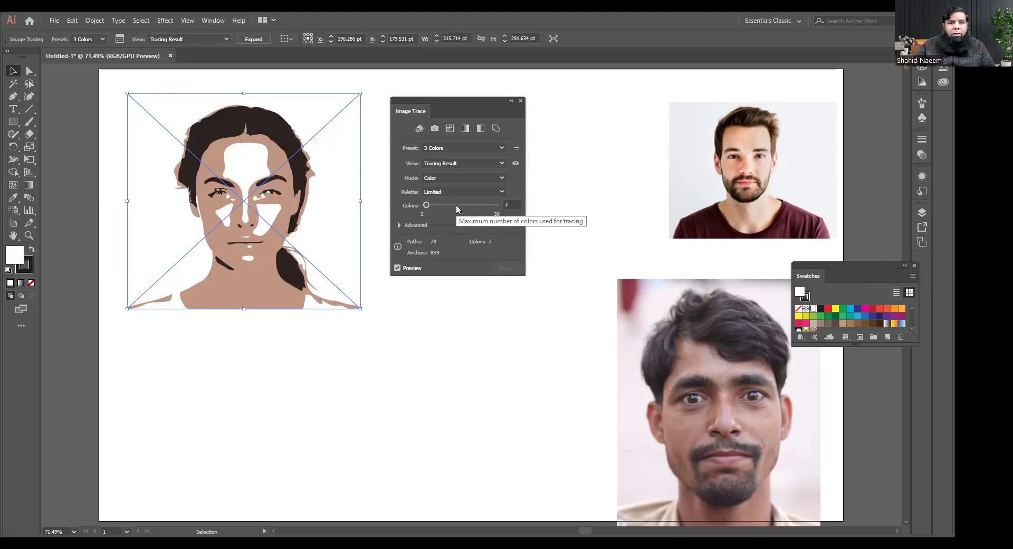
Raise the tracing's maximum number of colors to 7, 12 and finally 30 to compare the detail
left_click(464, 148)
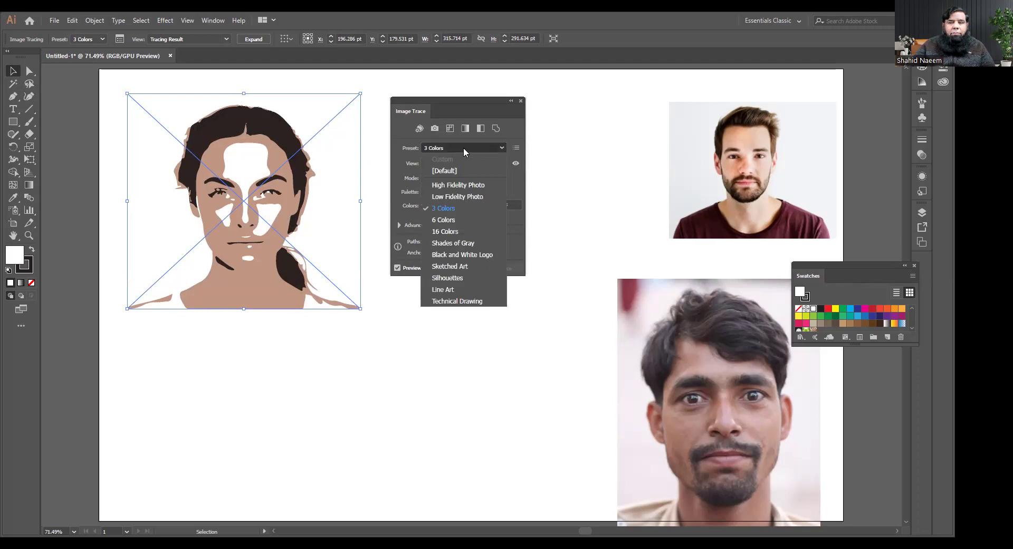
left_click(463, 148)
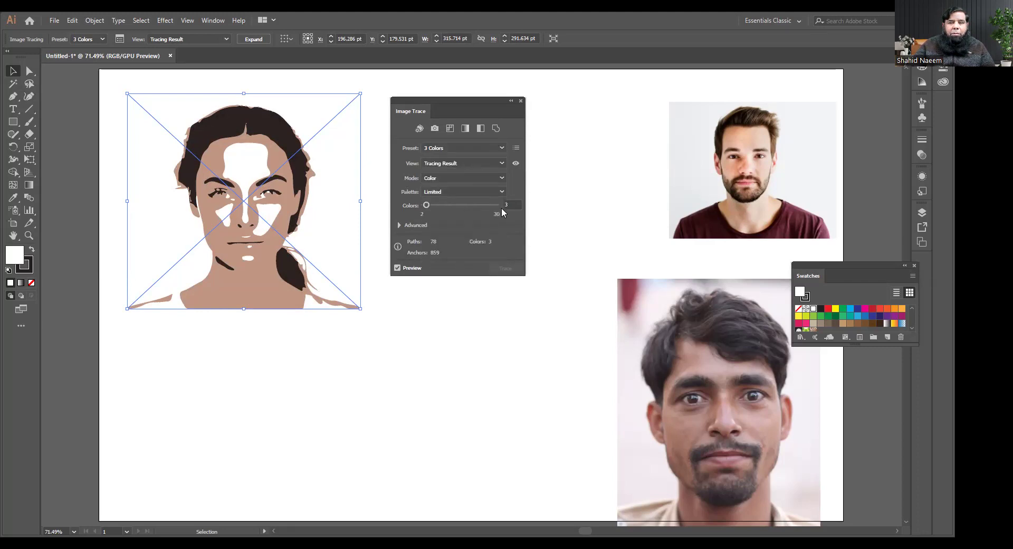
left_click_drag(429, 205, 439, 204)
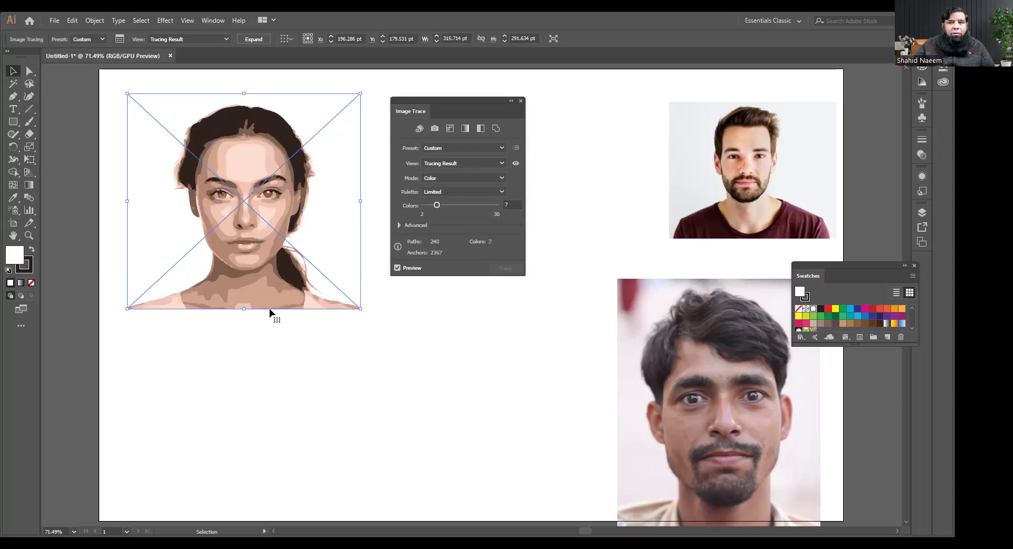
left_click_drag(437, 205, 449, 205)
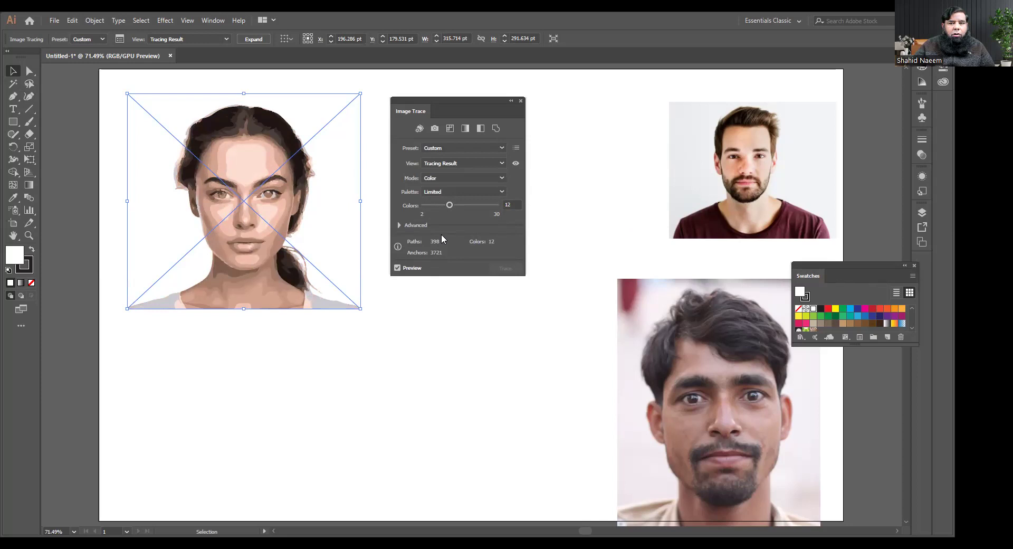
left_click_drag(477, 208, 497, 208)
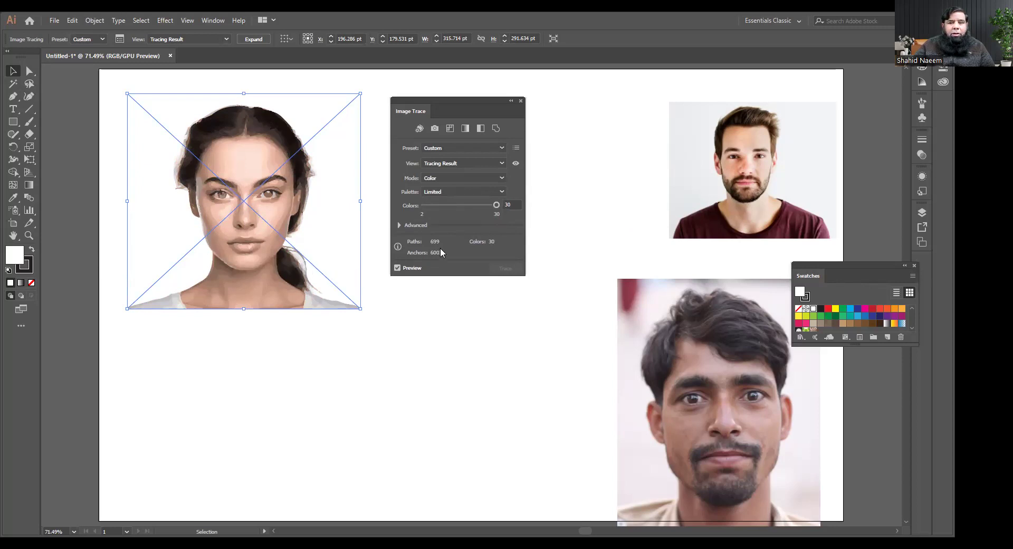
Apply the Shades of Gray preset, try lower and higher Grays values, and undo the last change
left_click(497, 149)
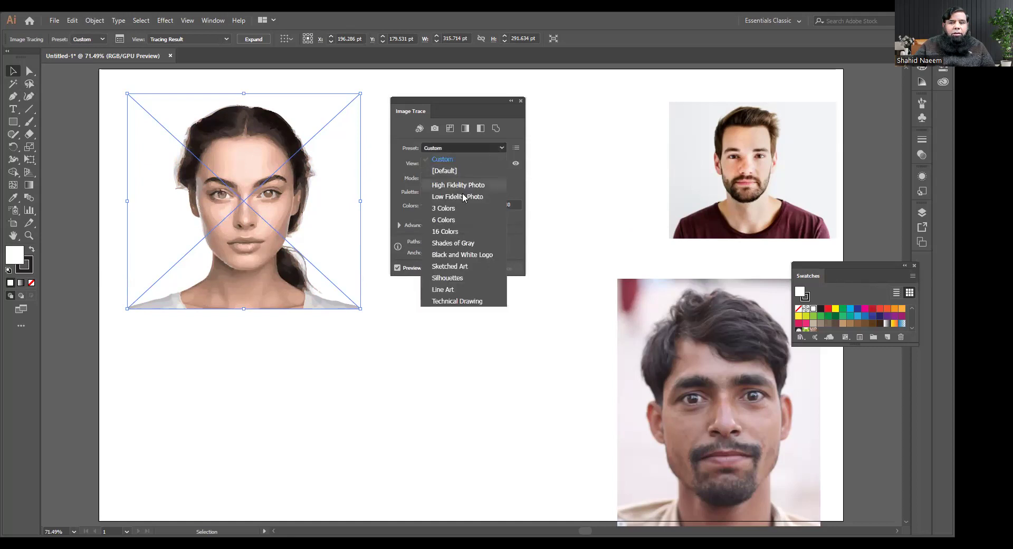
left_click(473, 244)
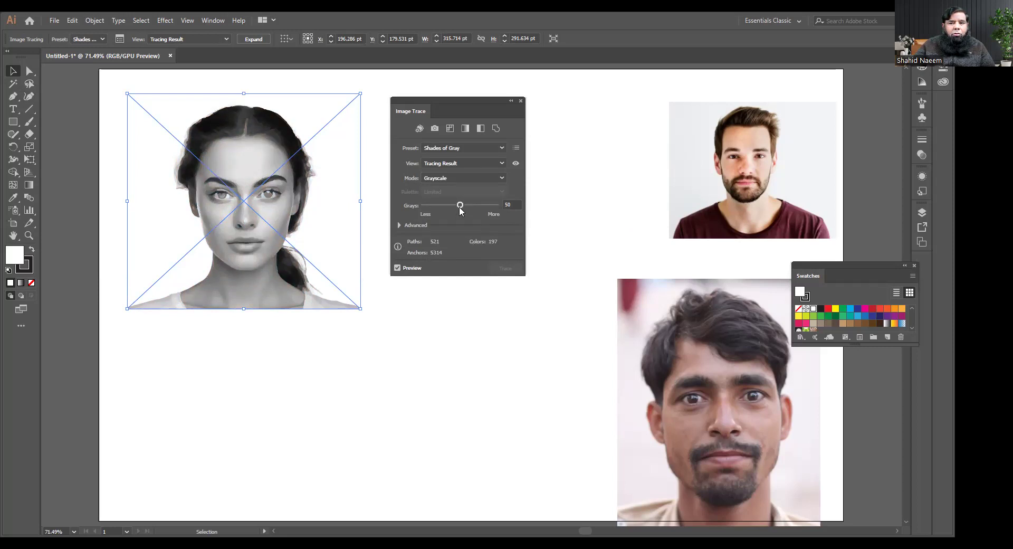
left_click_drag(460, 206, 428, 207)
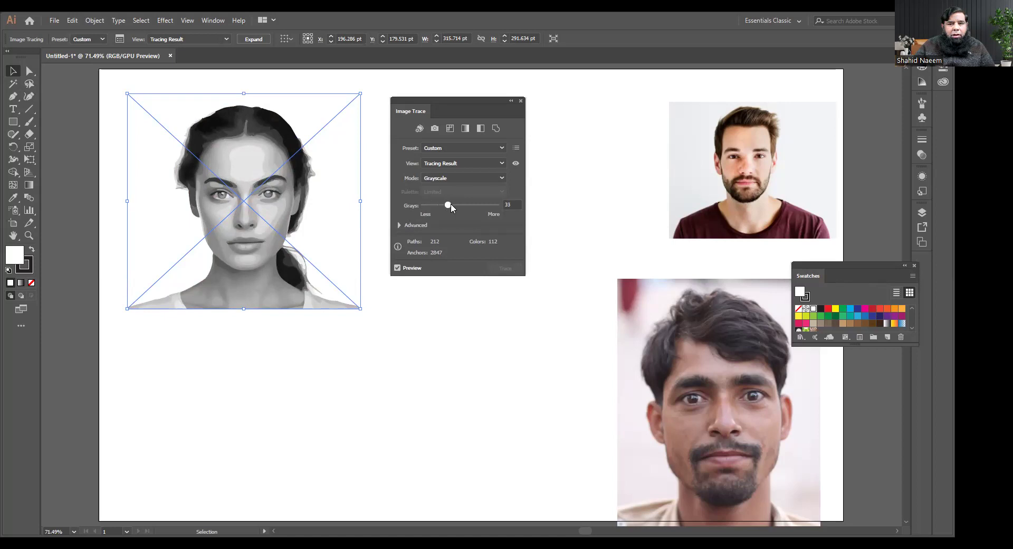
left_click_drag(489, 206, 493, 206)
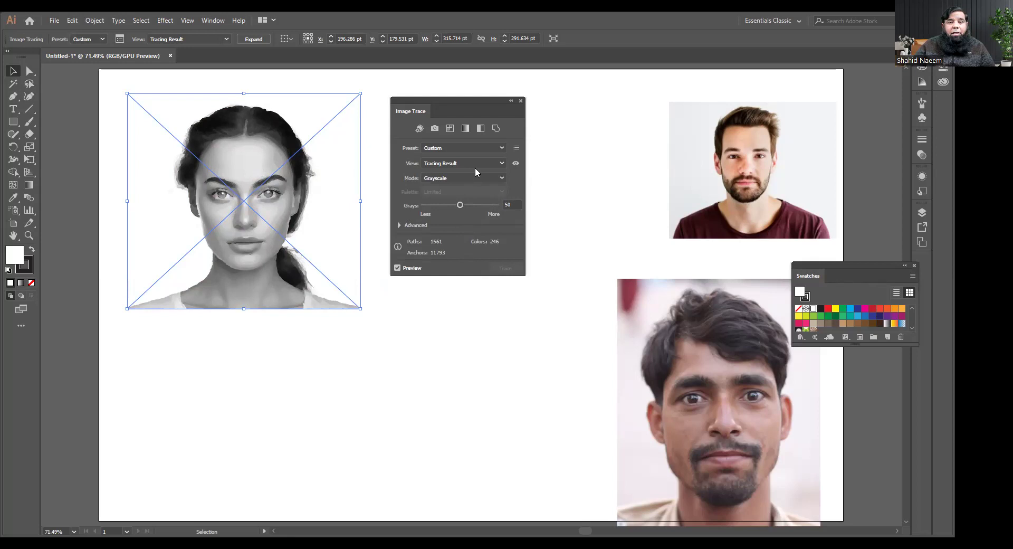
key("ctrl+z")
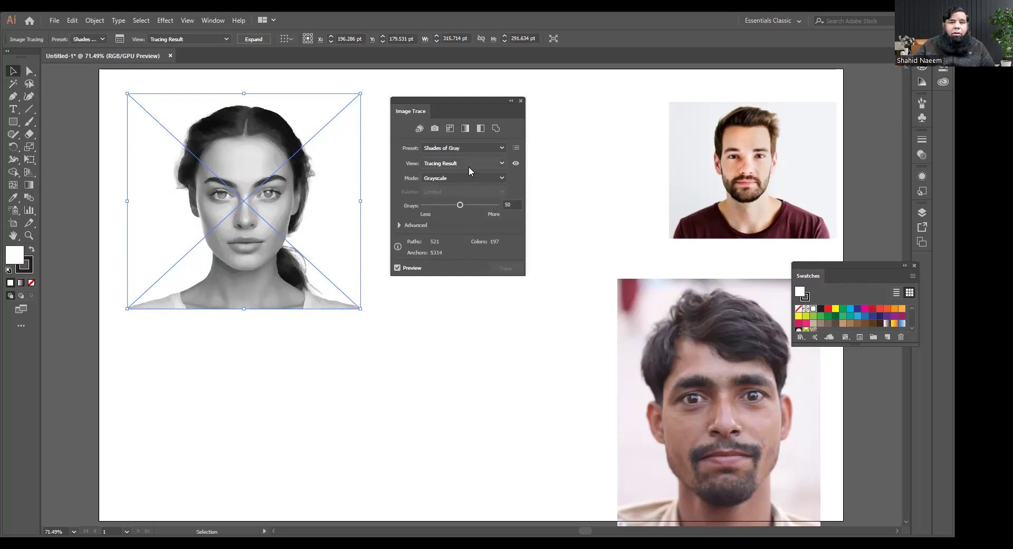
Apply the Black and White Logo preset to the woman's tracing and expand the advanced trace settings
left_click(502, 149)
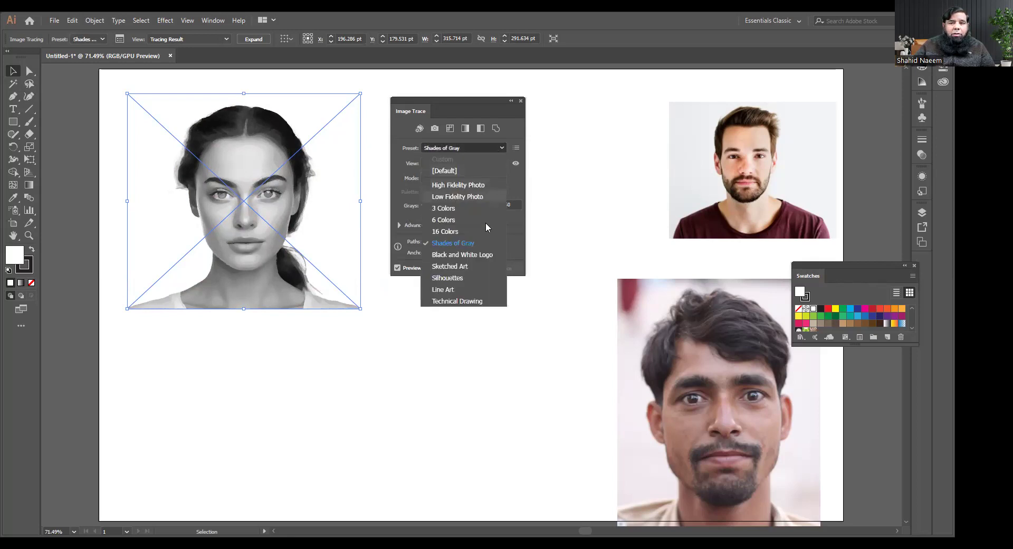
left_click(492, 255)
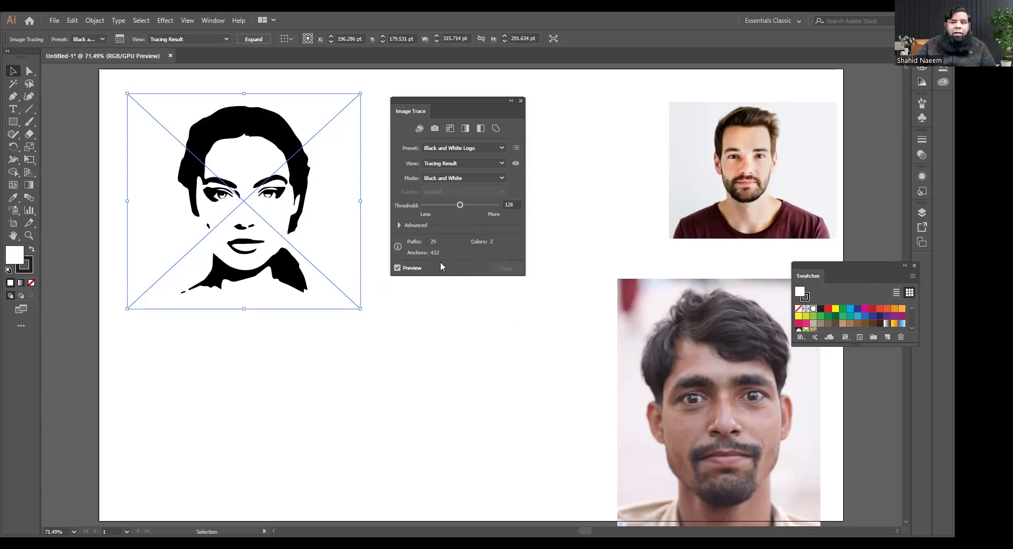
left_click(400, 225)
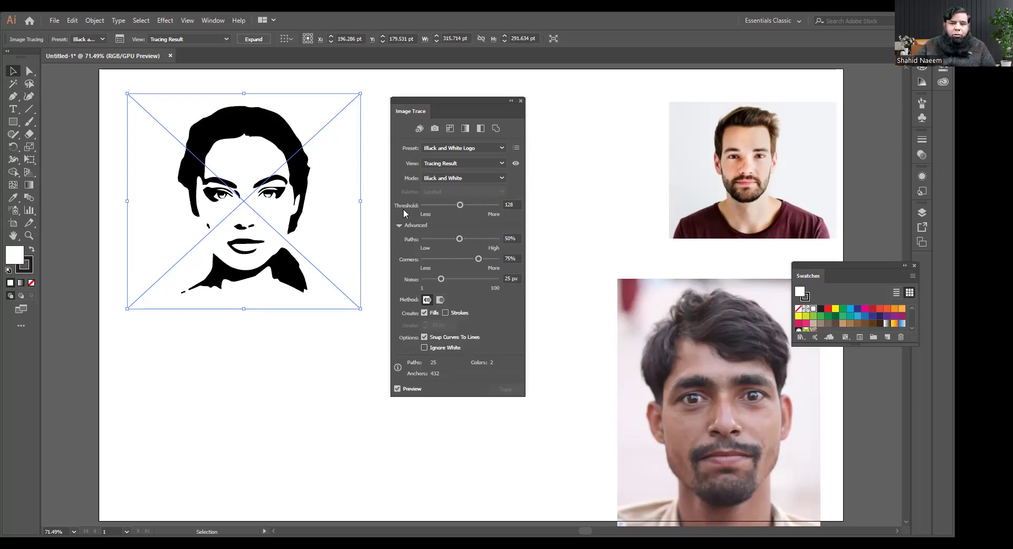
Compare low and high Threshold values from 38 to 194 on the woman's black-and-white tracing, and settle on 120
left_click_drag(460, 208, 446, 207)
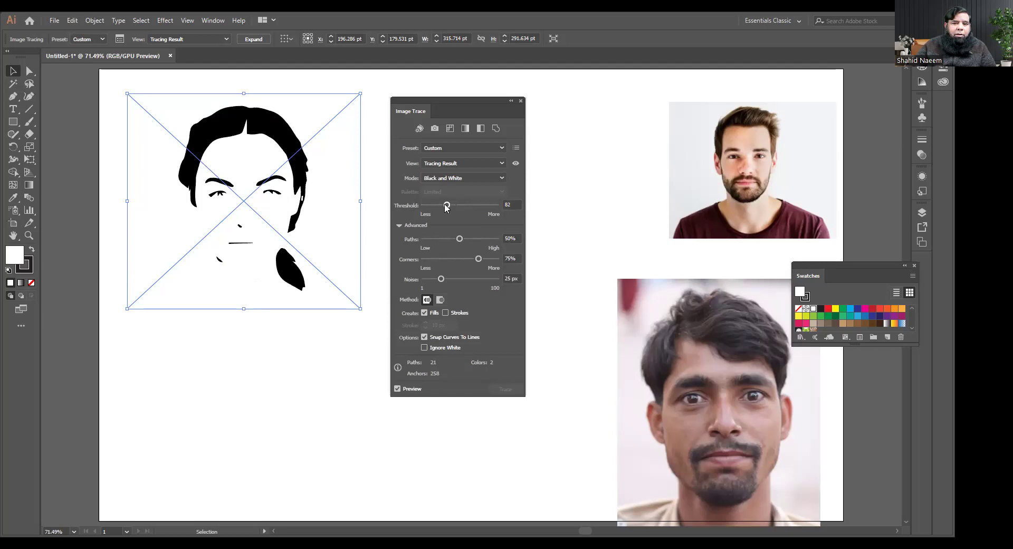
left_click_drag(446, 207, 451, 207)
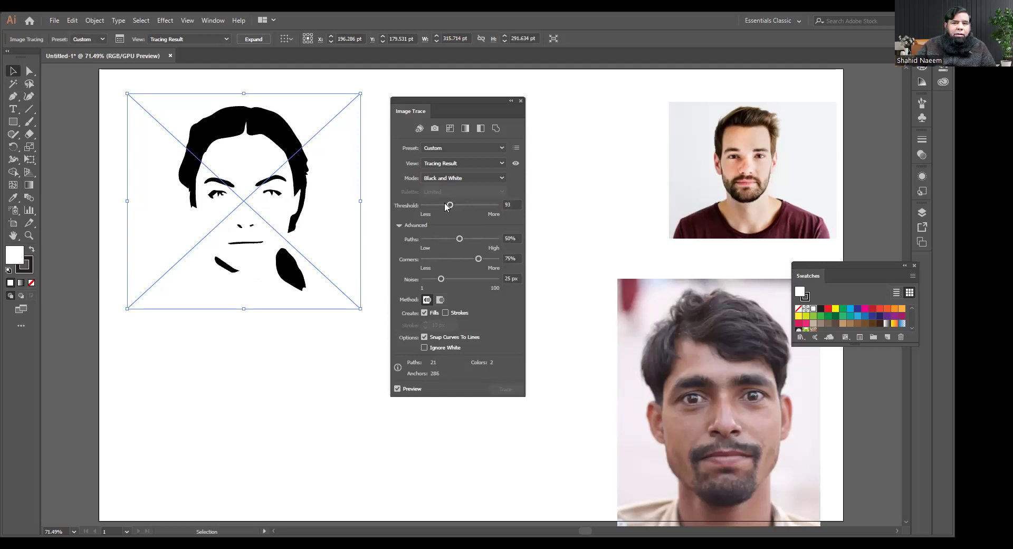
left_click_drag(450, 207, 434, 206)
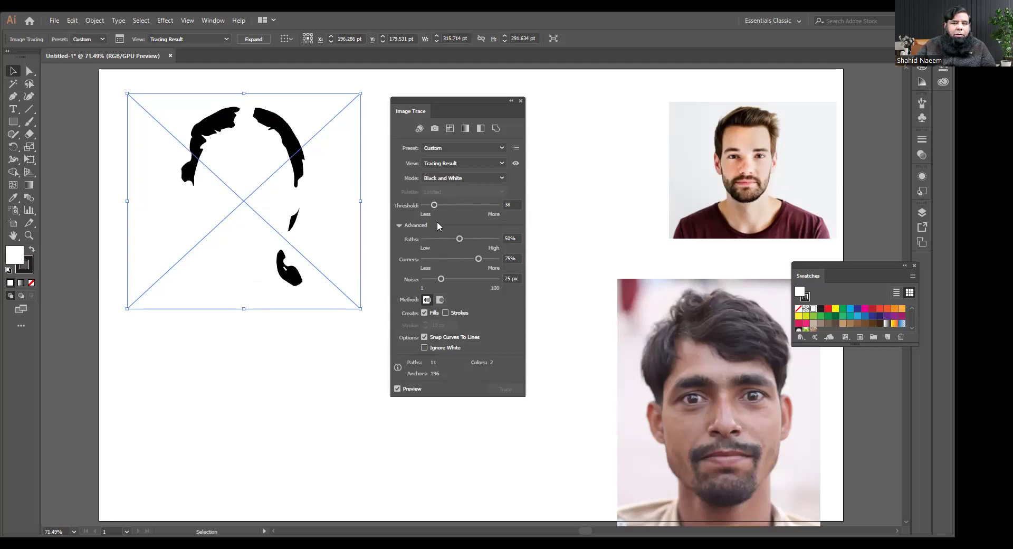
left_click_drag(435, 206, 458, 205)
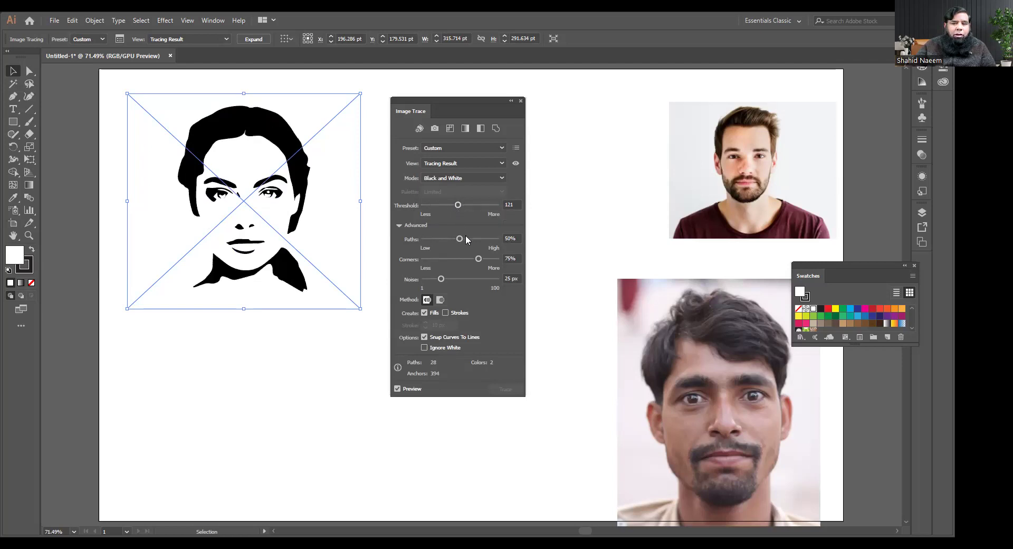
left_click_drag(490, 211, 493, 209)
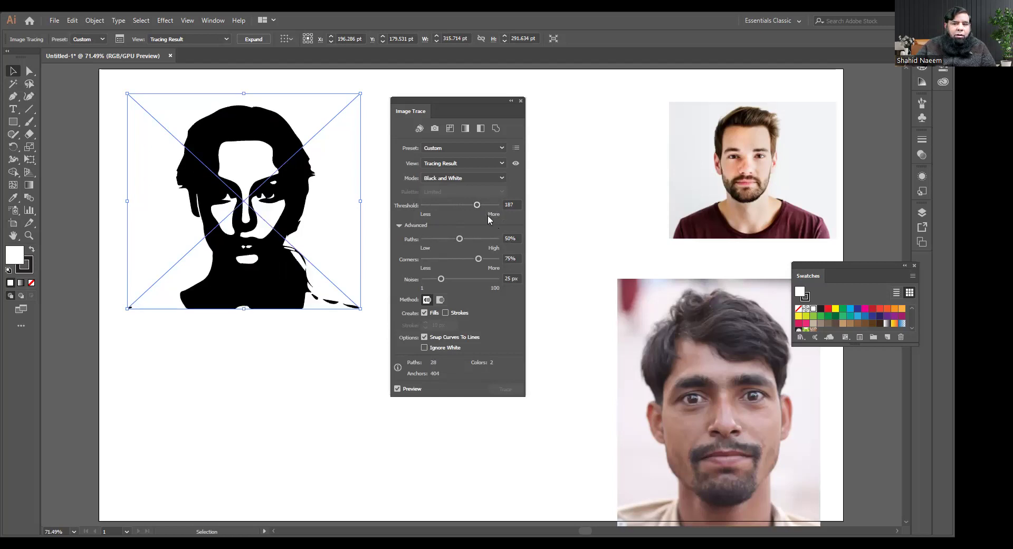
left_click_drag(476, 206, 478, 205)
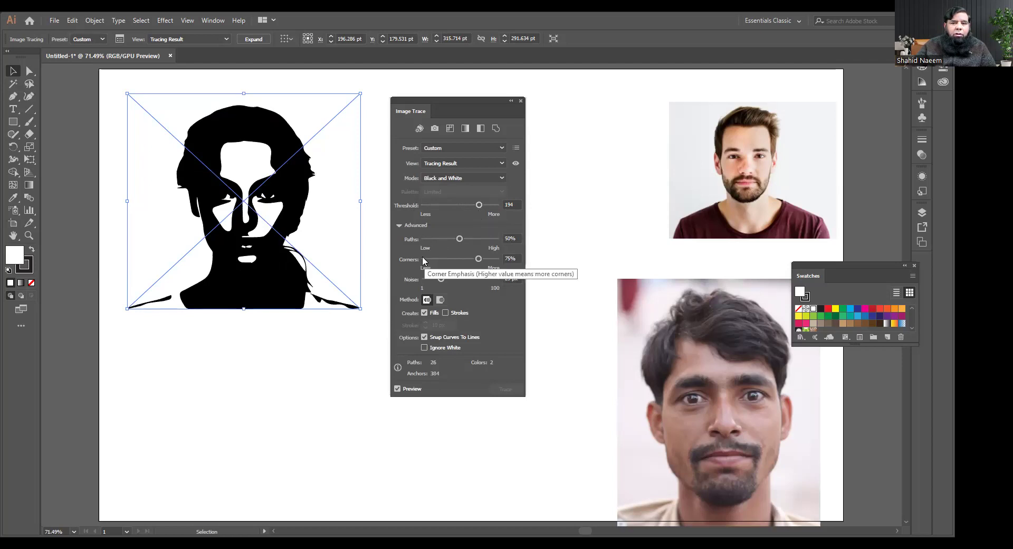
left_click_drag(479, 206, 458, 209)
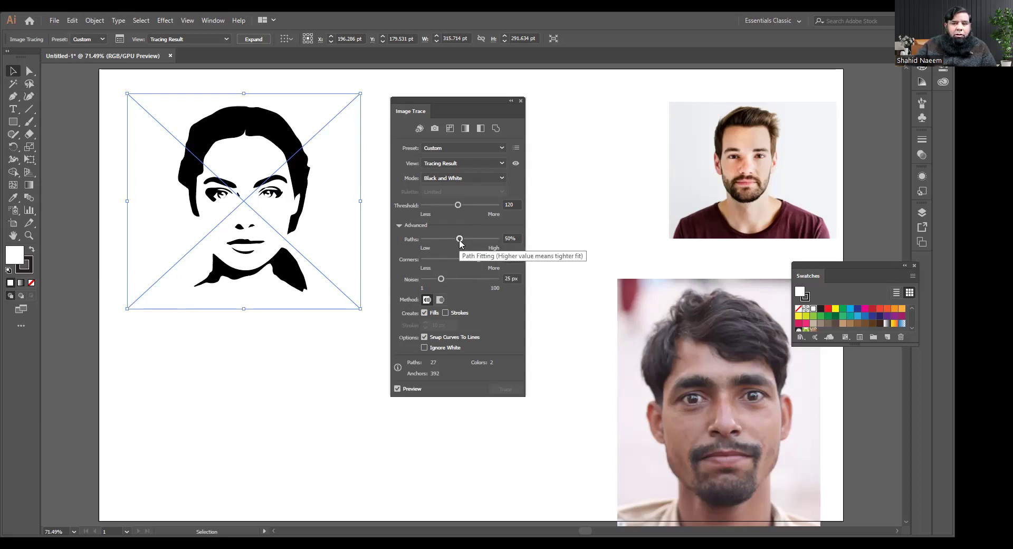
Compare the tracing's Paths fitting at 100% and 1%, and set it back to 100%
left_click_drag(460, 240, 499, 242)
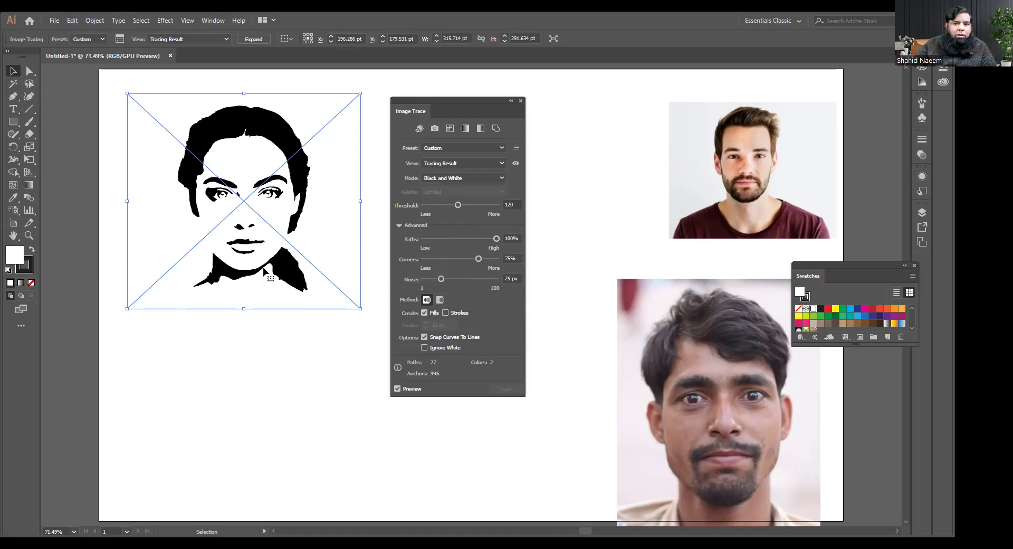
left_click_drag(496, 239, 424, 239)
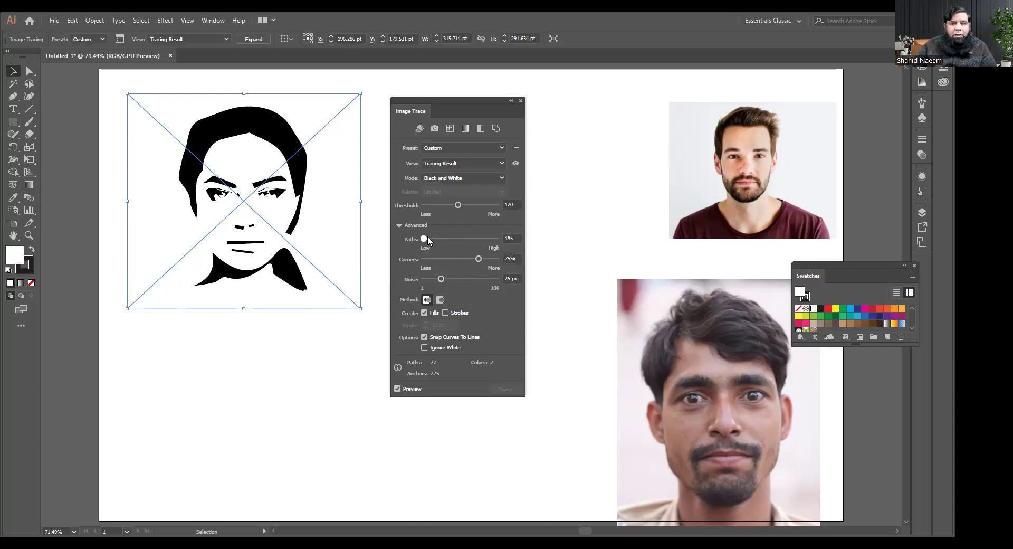
left_click_drag(450, 240, 475, 239)
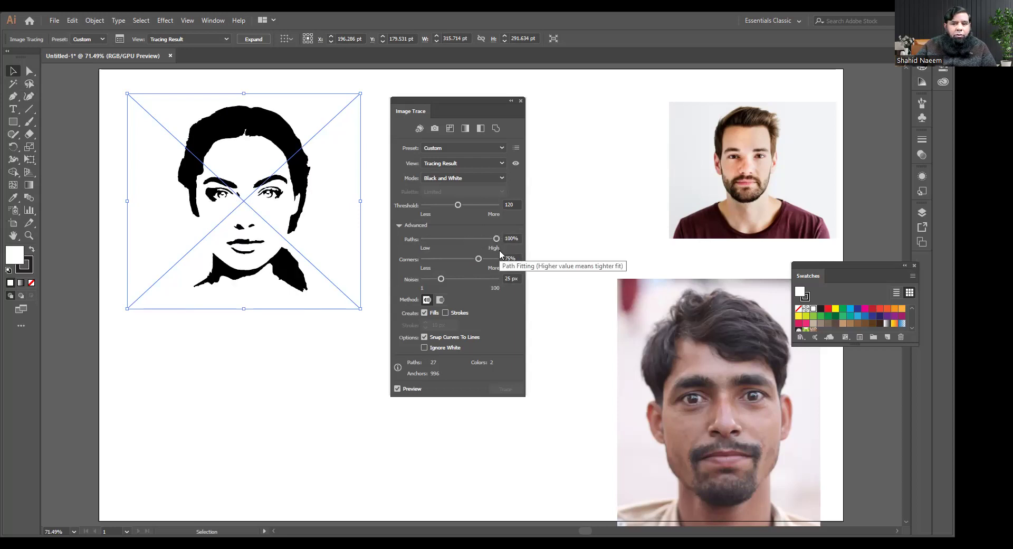
Try Corners at 1% and 44% and Noise at 98 px, and settle on Corners 31% and Noise 9 px
left_click_drag(480, 259, 499, 263)
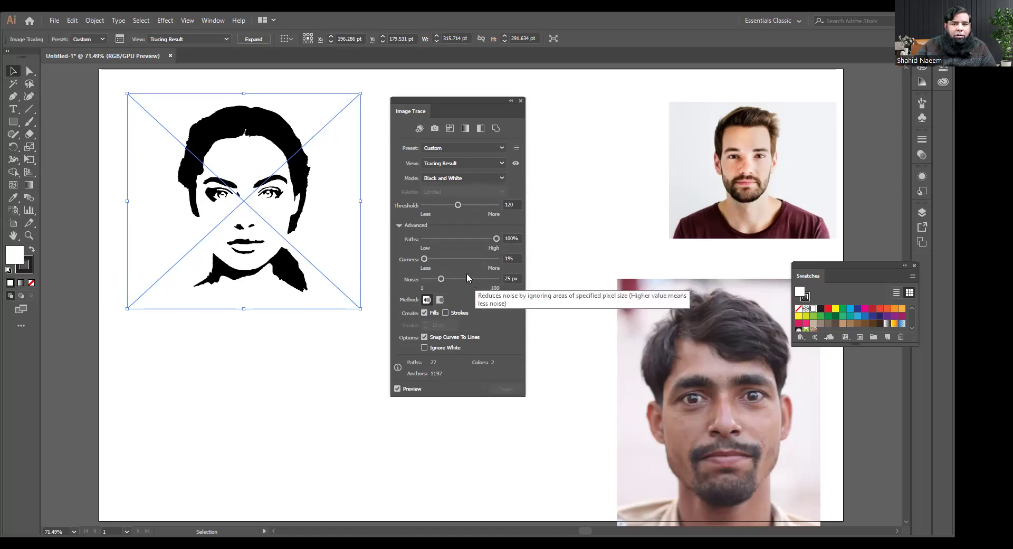
left_click_drag(449, 261, 456, 264)
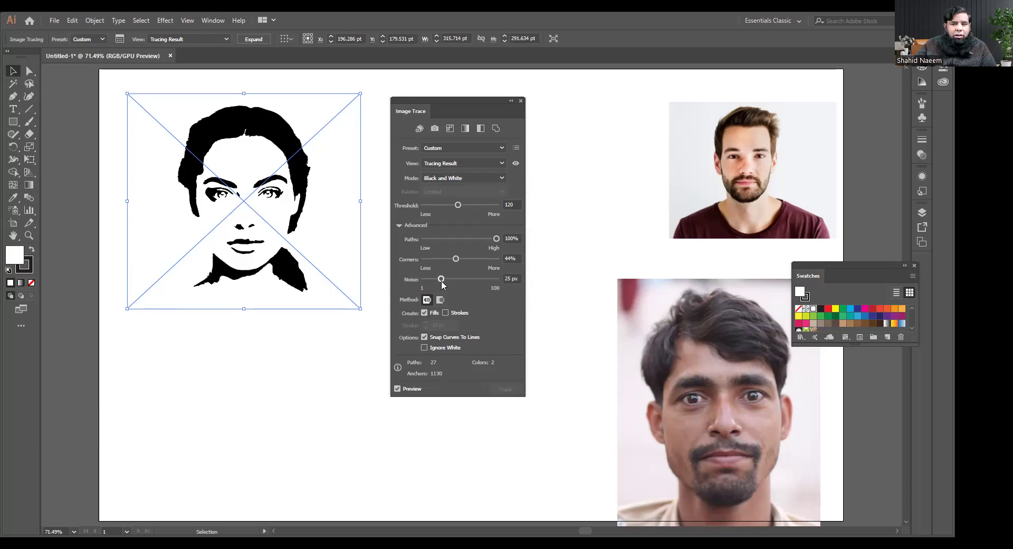
mouse_move(442, 285)
left_mouse_down()
mouse_move(427, 287)
mouse_move(450, 286)
left_mouse_up()
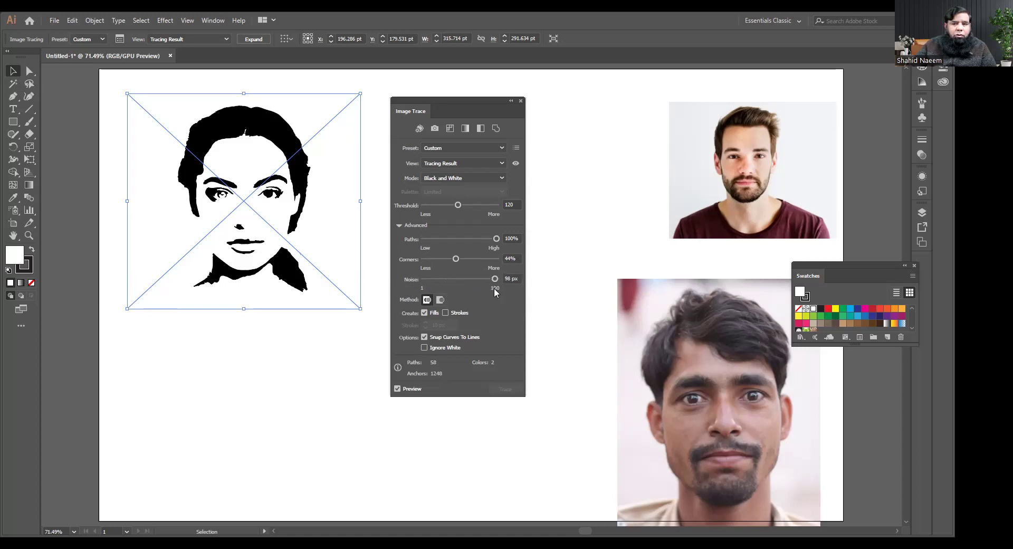
mouse_move(494, 278)
left_mouse_down()
mouse_move(429, 282)
mouse_move(456, 260)
mouse_move(446, 259)
left_mouse_up()
Enable Strokes for the tracing, lower the stroke value to 5 px and close the trace settings
left_click(446, 313)
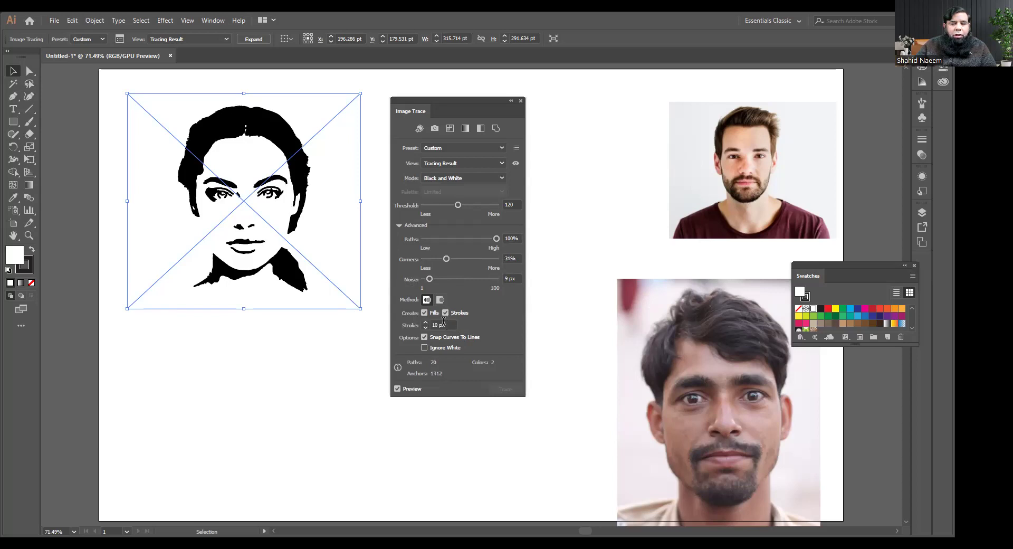
left_click(426, 327)
left_click(426, 328)
left_click(425, 327)
left_click(426, 327)
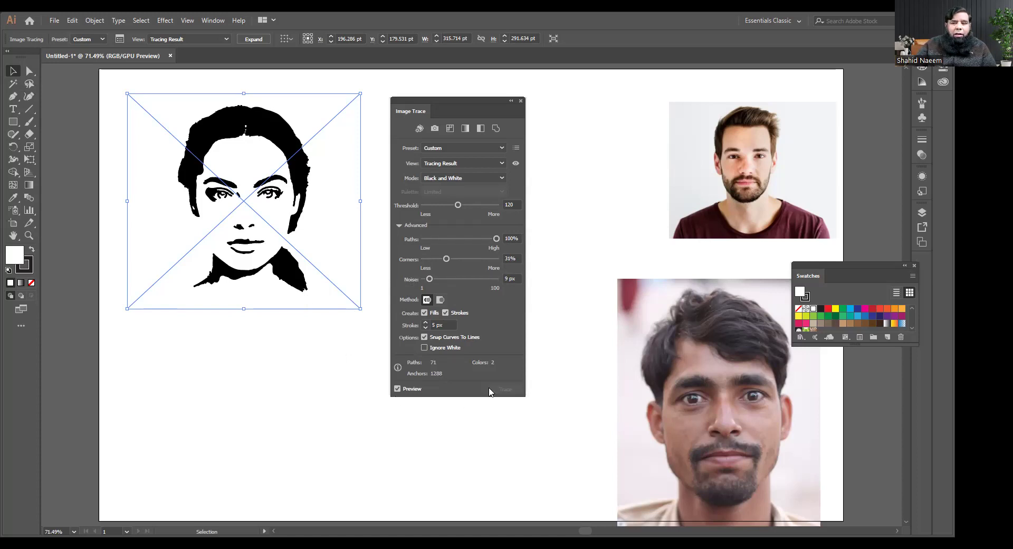
left_click(521, 101)
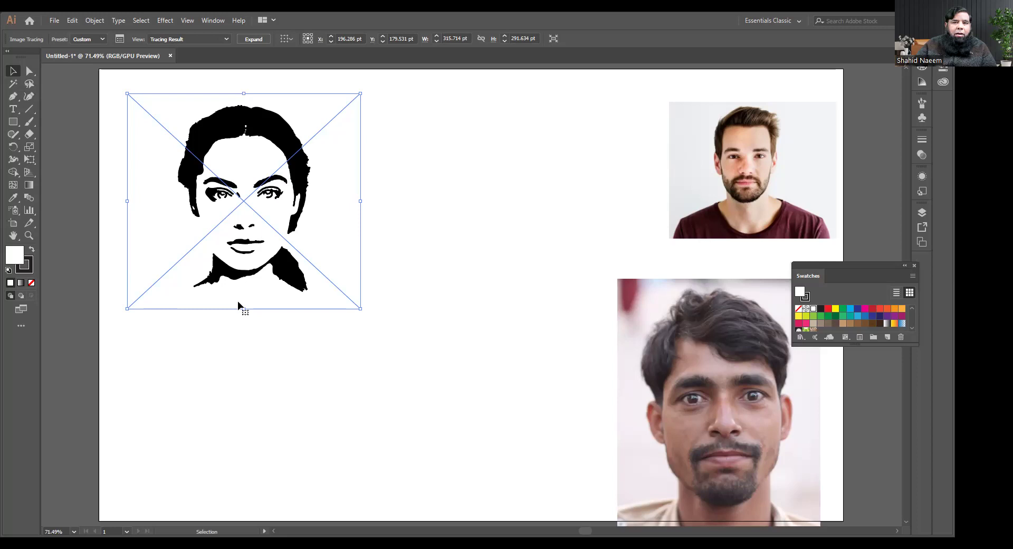
Expand the woman's tracing into editable vector shapes and select the resulting group
left_click(254, 40)
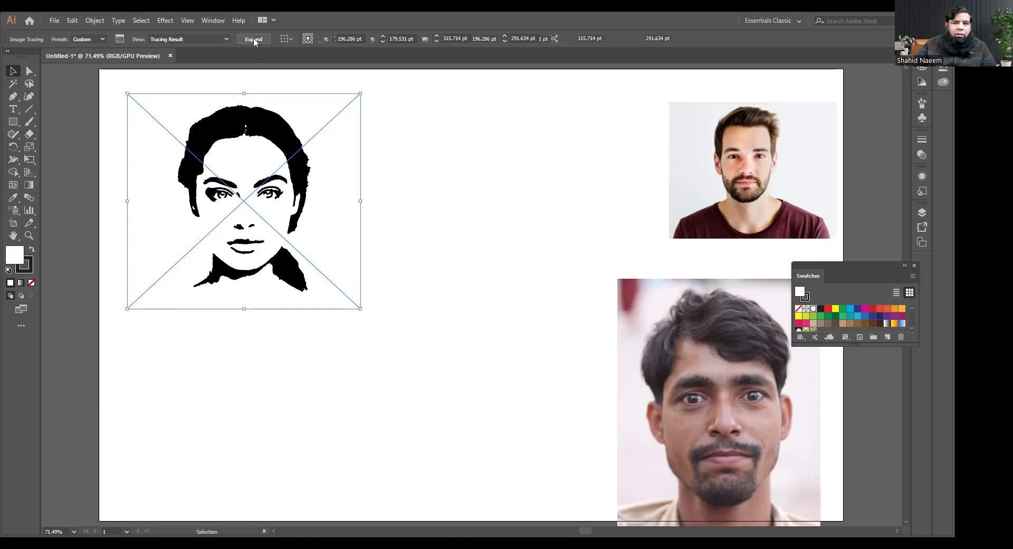
left_click(408, 223)
left_click(294, 189)
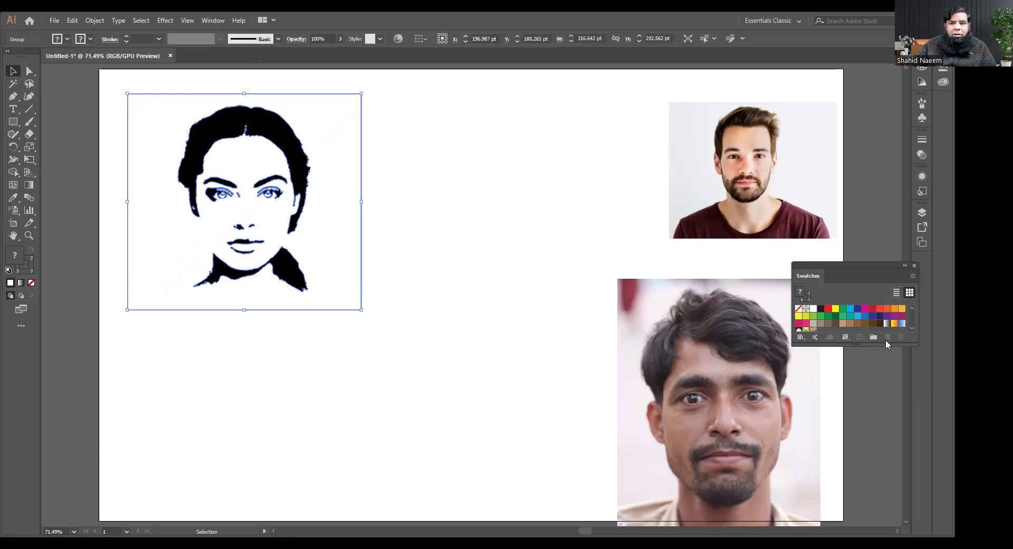
Try filling the whole expanded portrait group with CMYK Red, and undo the fill
left_click(827, 310)
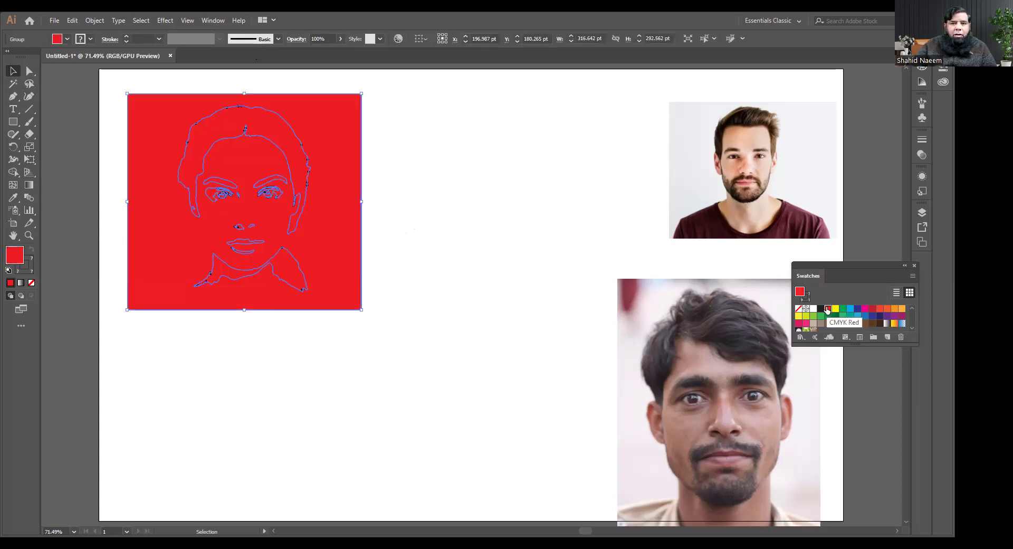
key("ctrl+z")
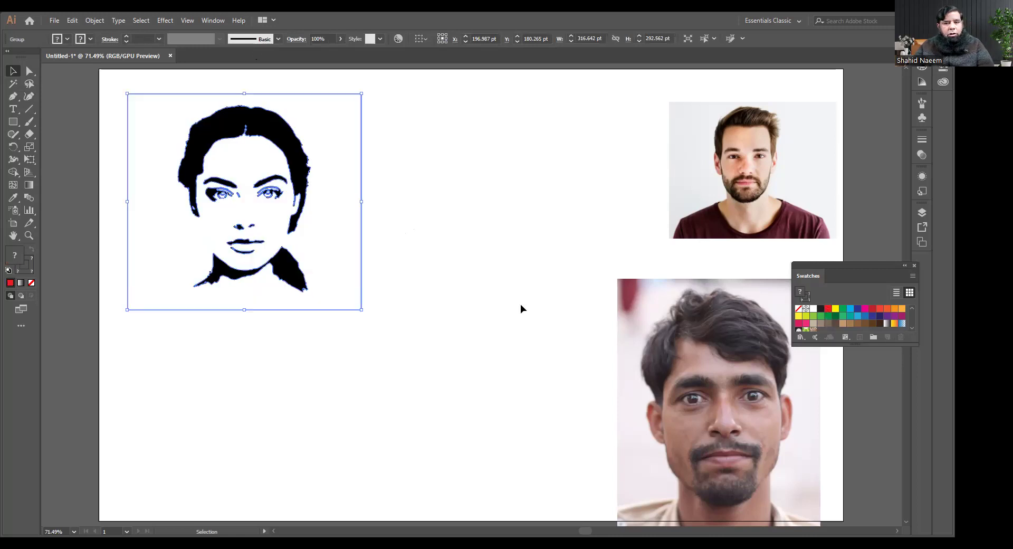
Ungroup the expanded portrait into separate shapes and clear the selection
right_click(294, 175)
left_click(323, 259)
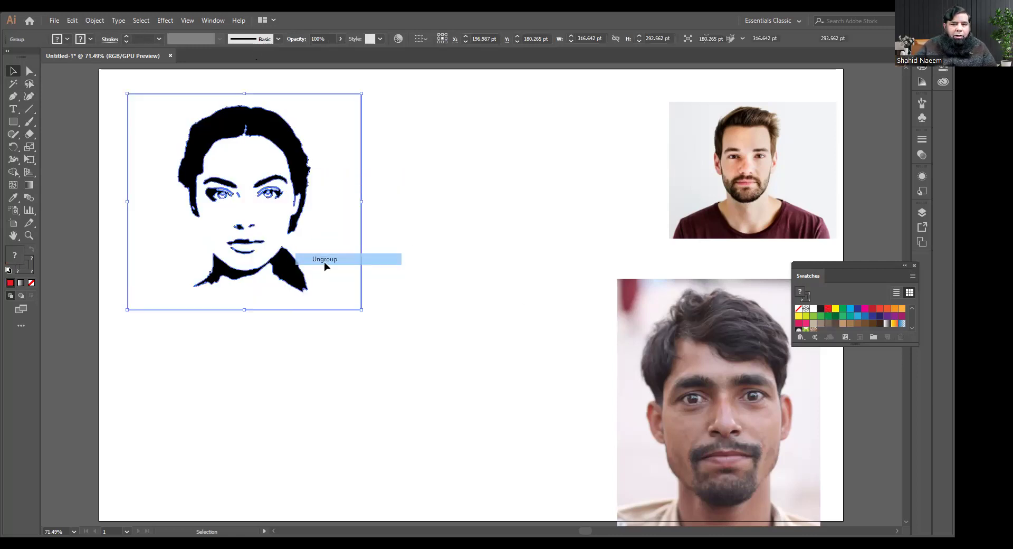
left_click(410, 250)
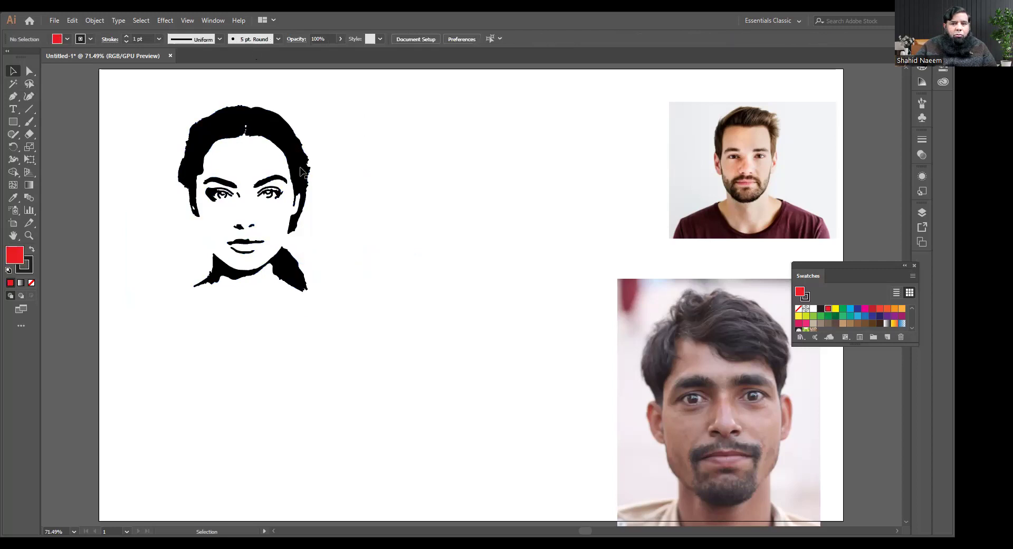
Fill the hair, the neck shape and the eyebrow on the image's right side with CMYK Red, one after another
left_click(220, 148)
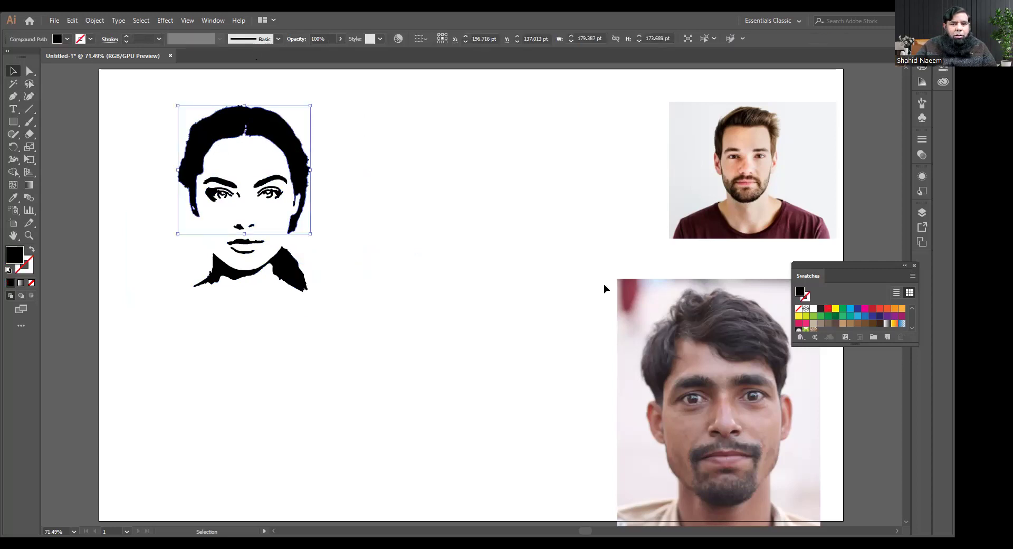
left_click(827, 310)
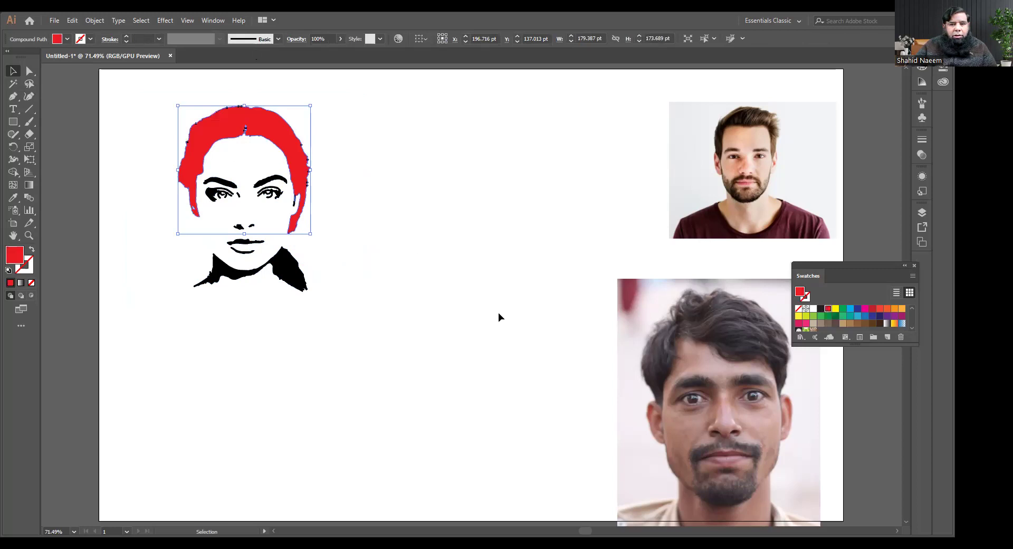
left_click(293, 276)
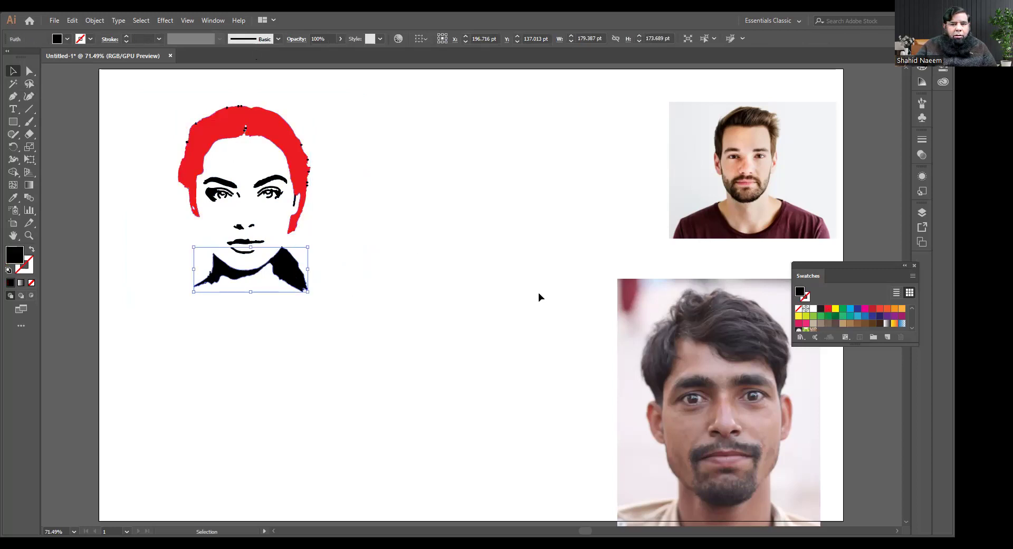
left_click(828, 309)
left_click(272, 180)
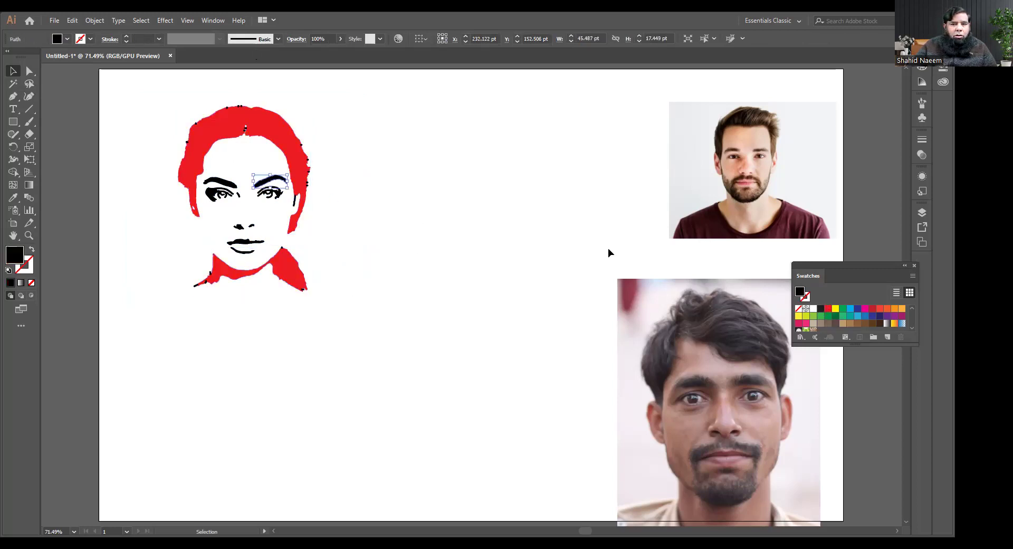
left_click(828, 308)
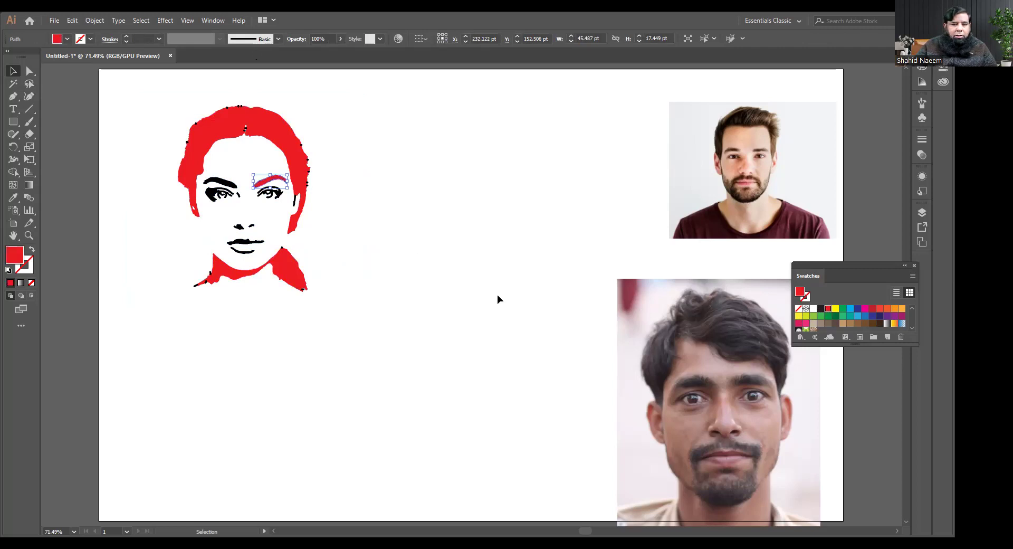
left_click(421, 308)
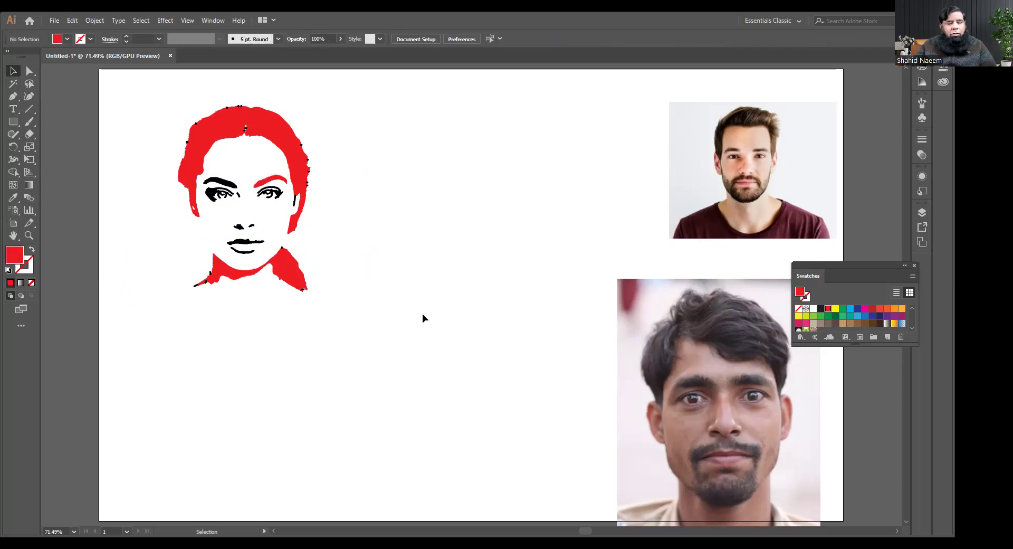
Undo the red fills on the eyebrow, neck and hair shapes and deselect everything
key("ctrl+z")
key("ctrl+z")
key("ctrl+z")
key("v")
left_click(420, 314)
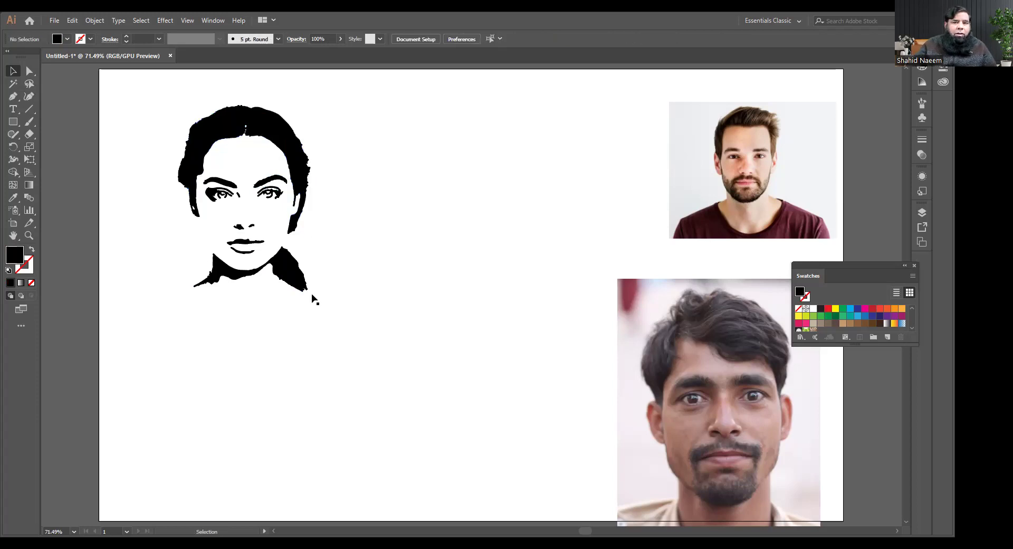
mouse_move(306, 249)
left_mouse_down()
mouse_move(287, 280)
mouse_move(307, 263)
left_mouse_up()
right_click(301, 277)
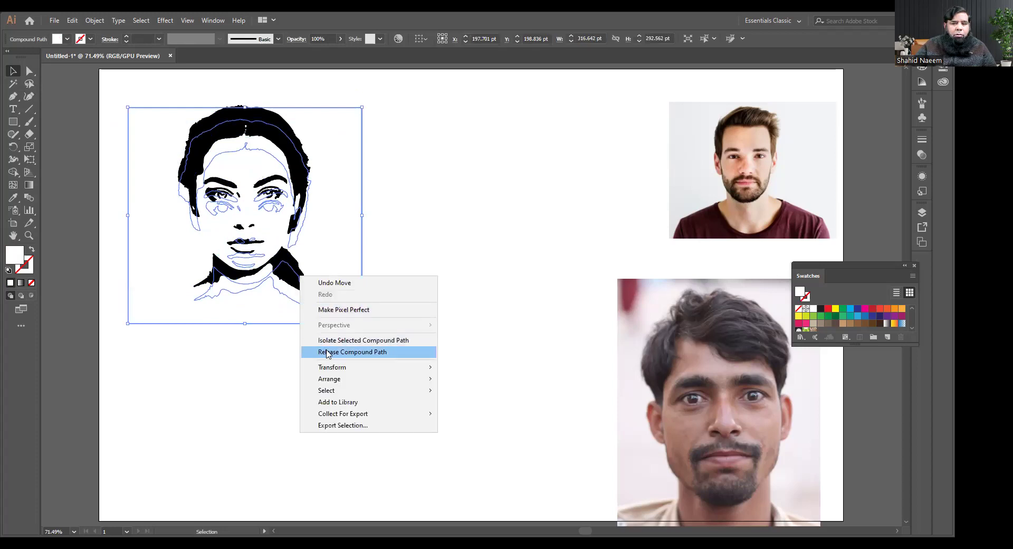
left_click(390, 242)
Move the black neck shape away from the face, then pull the white background compound path aside and delete it
left_click(301, 284)
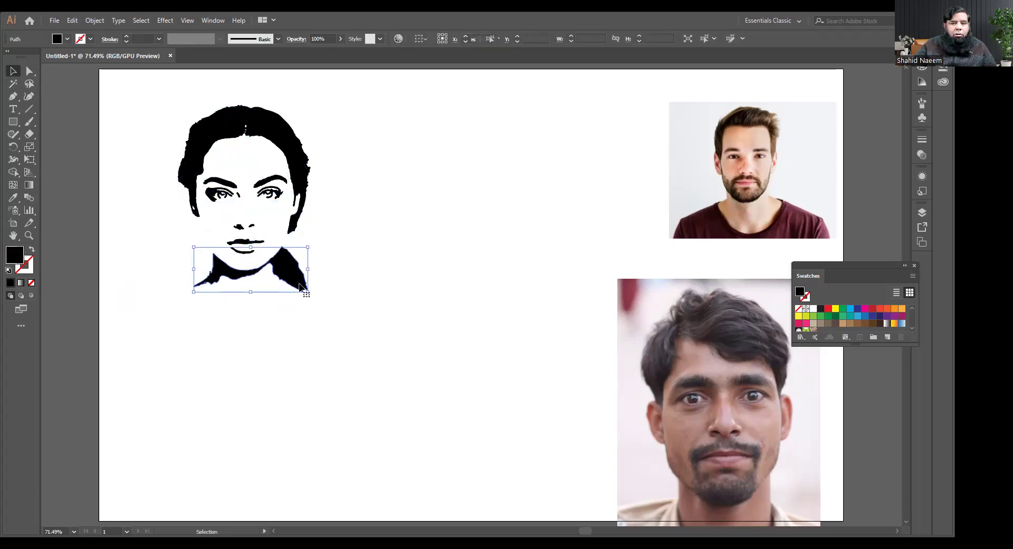
left_click_drag(300, 284, 415, 338)
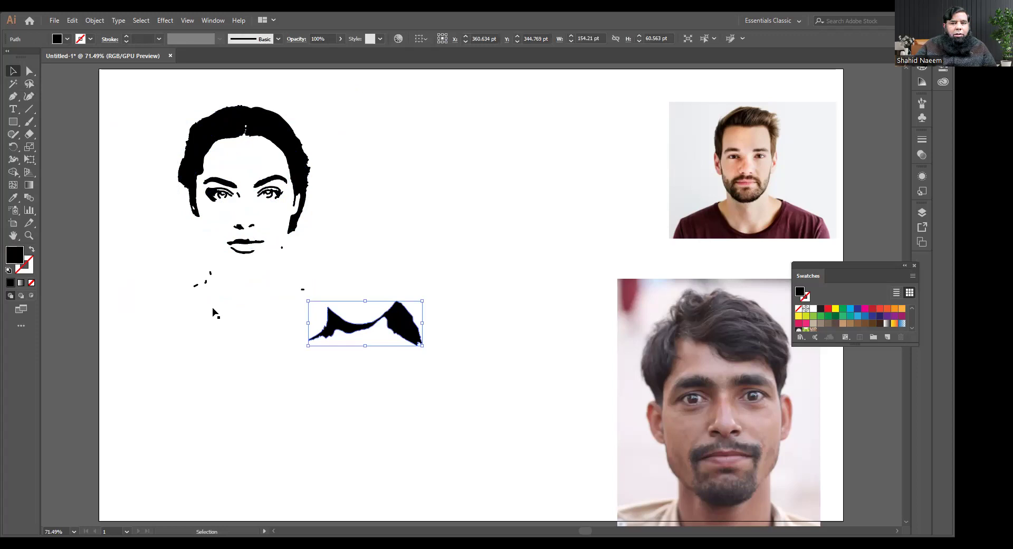
mouse_move(181, 251)
left_mouse_down()
mouse_move(226, 303)
mouse_move(225, 221)
left_mouse_up()
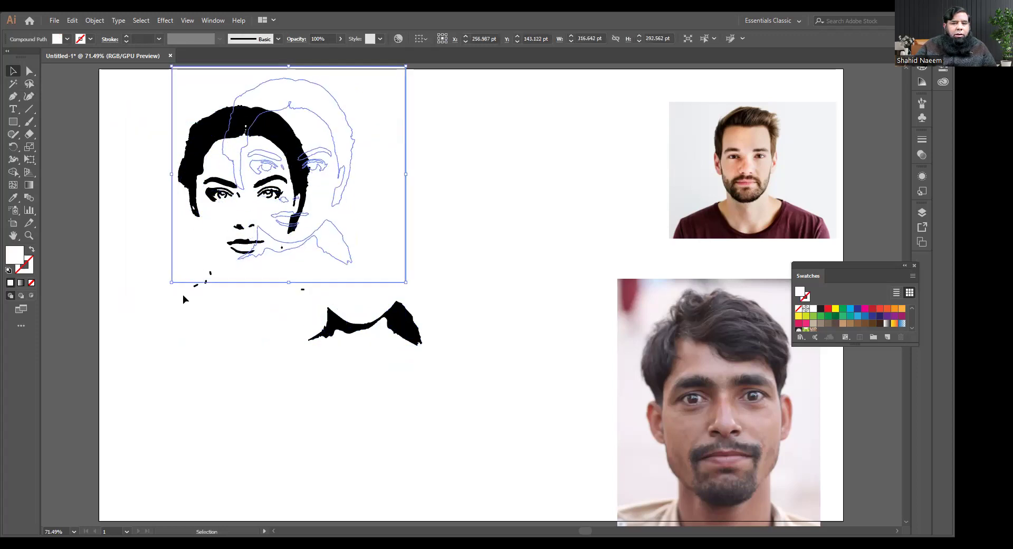
left_click_drag(339, 244, 468, 261)
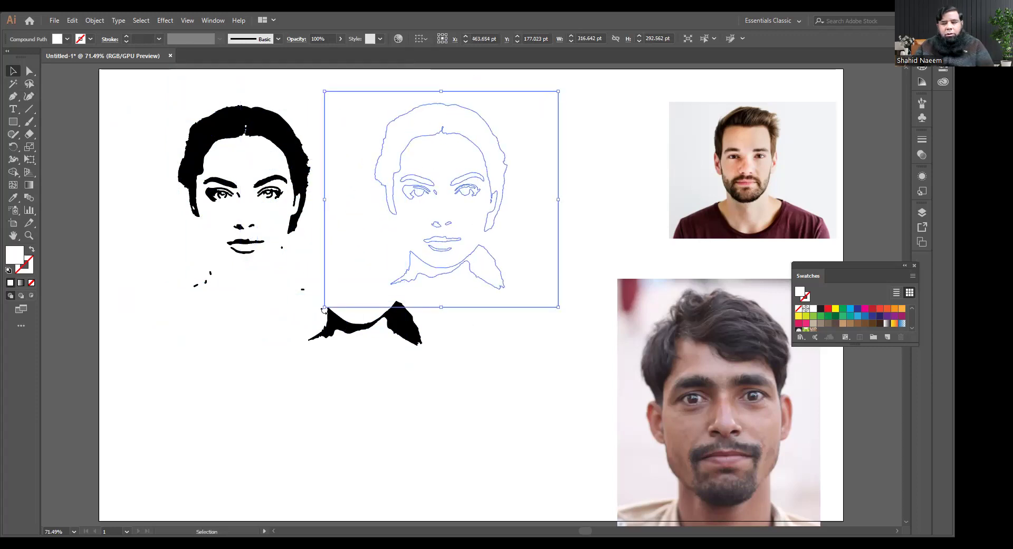
key("Delete")
Delete the stray specks below the woman's traced face on both sides of the neck area
left_click_drag(182, 265, 224, 305)
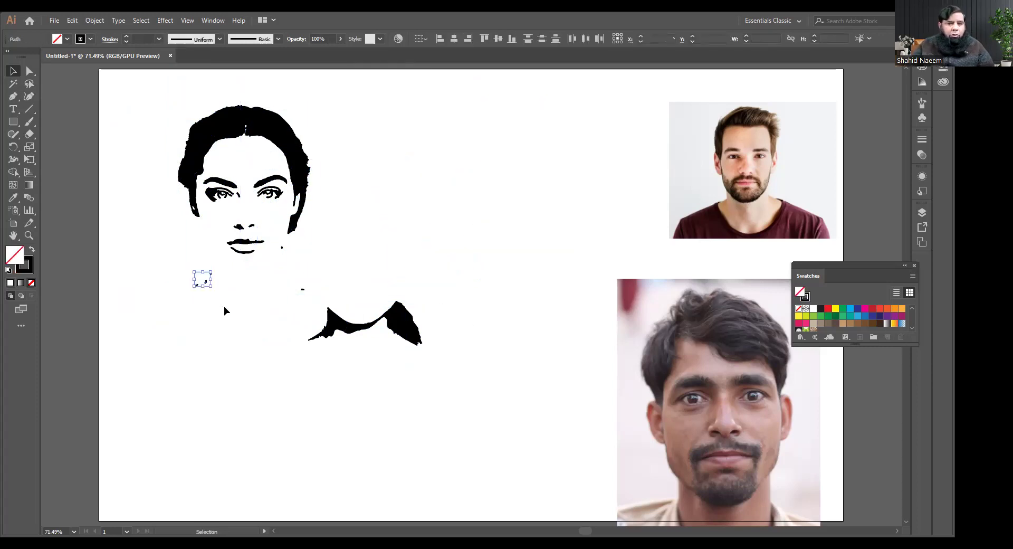
left_click_drag(309, 276, 287, 309)
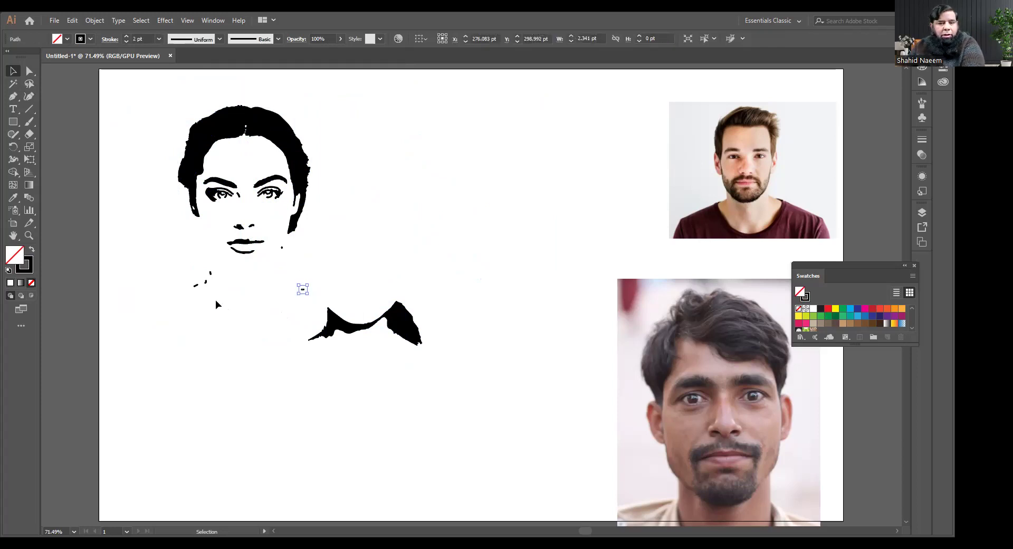
left_click_drag(222, 267, 181, 307)
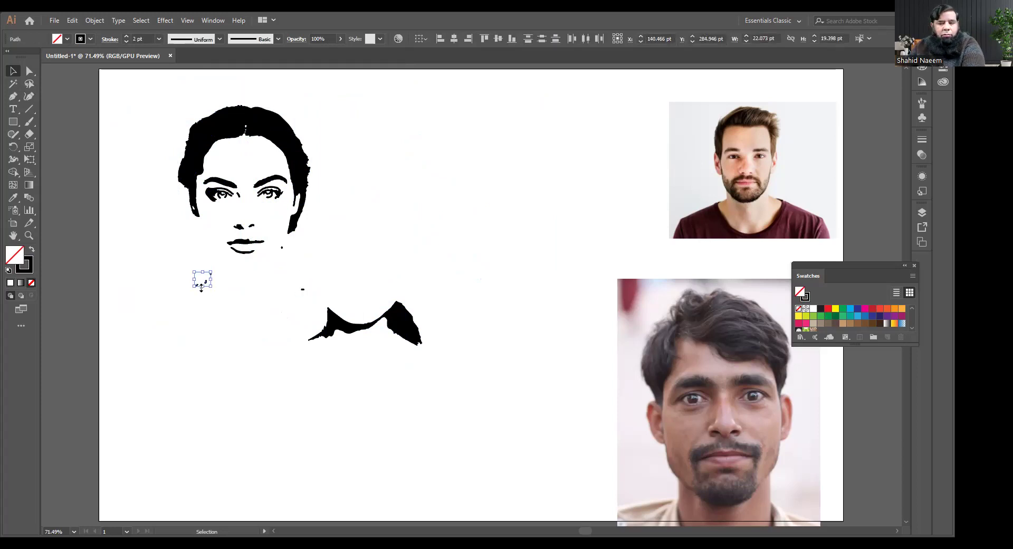
key("Delete")
left_click_drag(290, 300, 291, 302)
key("Delete")
Move the black neck shape back under the woman's chin and deselect it
left_click_drag(359, 325, 242, 268)
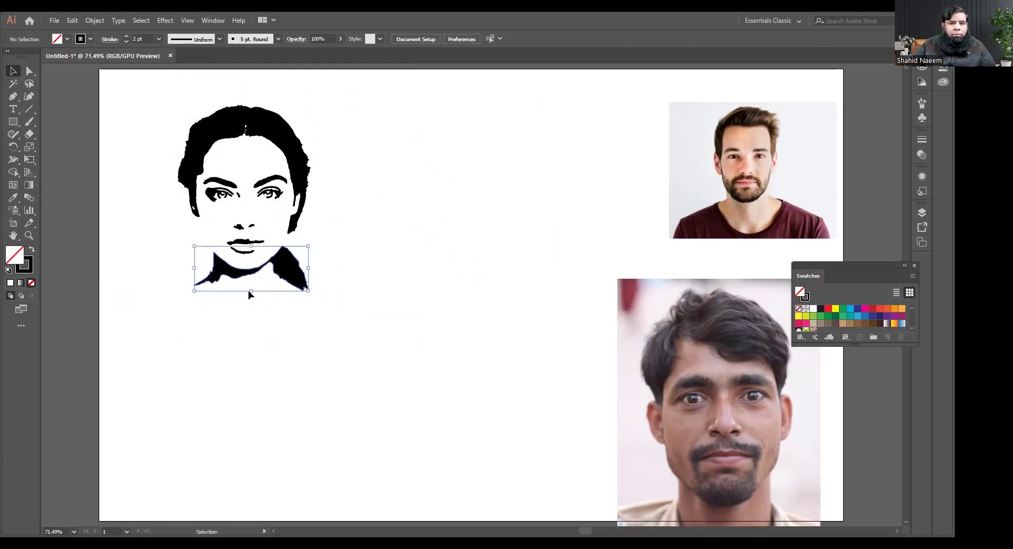
left_click(274, 317)
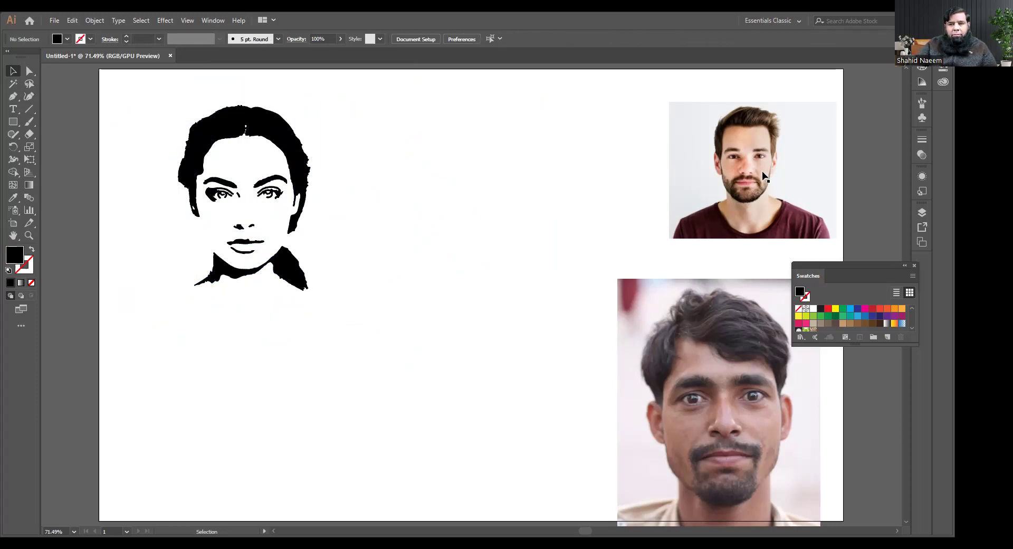
Move the face2.jpg photo below the woman's portrait and embed it in the document
left_click_drag(756, 178, 255, 394)
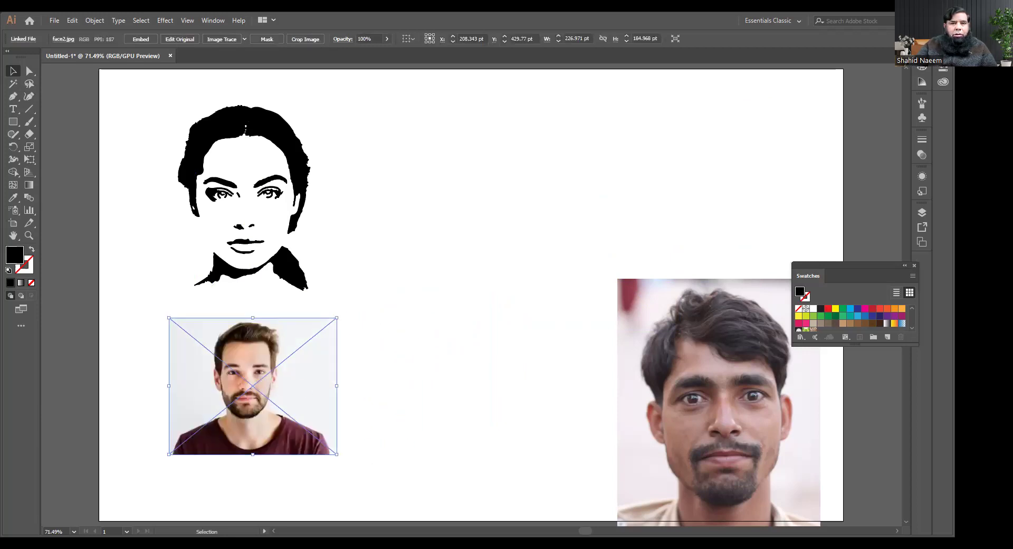
left_click(219, 20)
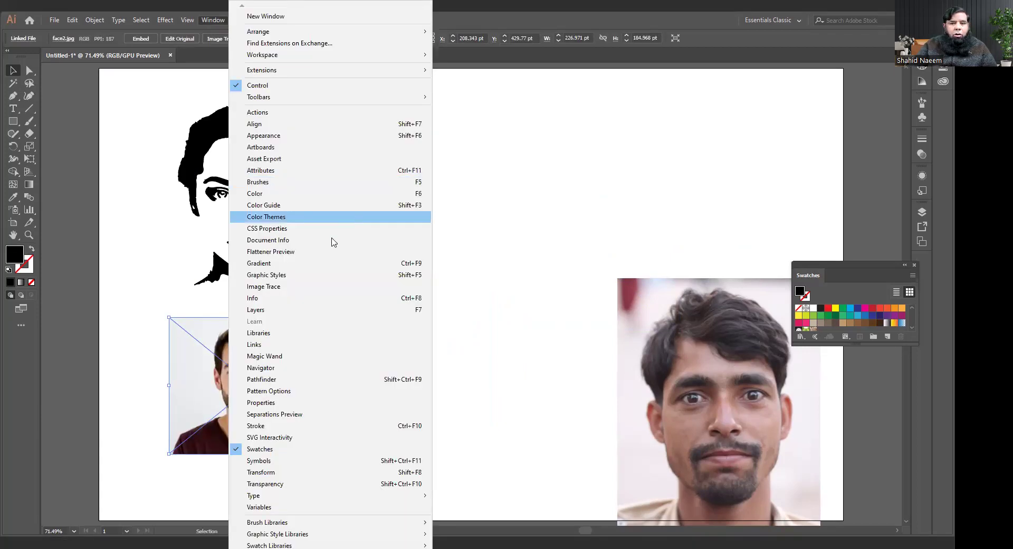
left_click(285, 286)
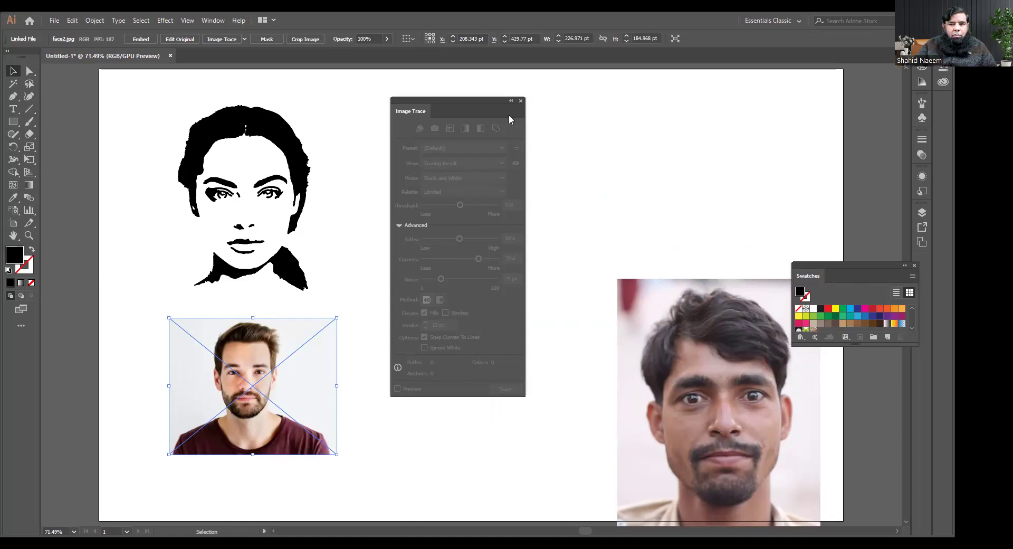
left_click(521, 101)
left_click_drag(226, 407, 249, 412)
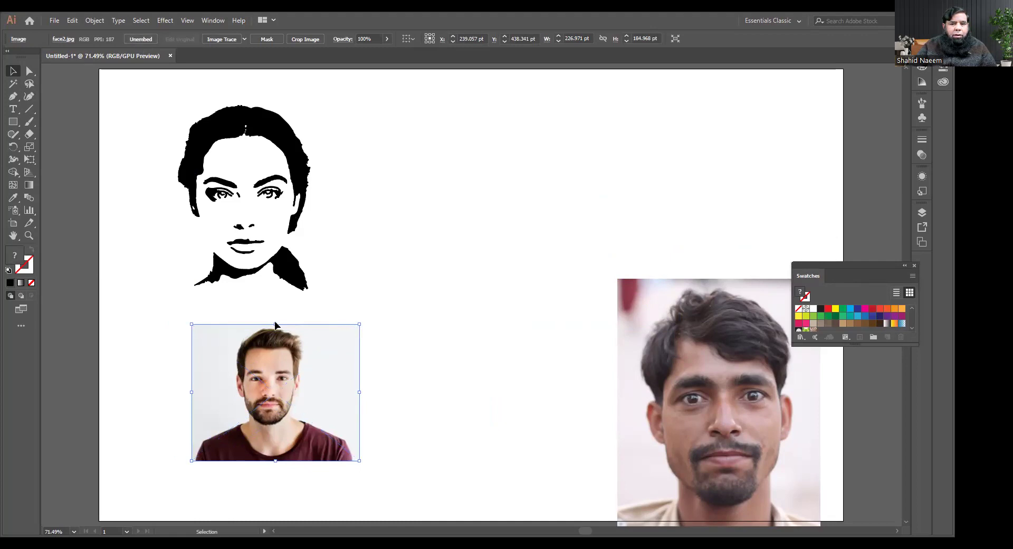
Trace the embedded face2.jpg photo using Image Trace with preview on and the Black and White Logo preset
left_click(205, 20)
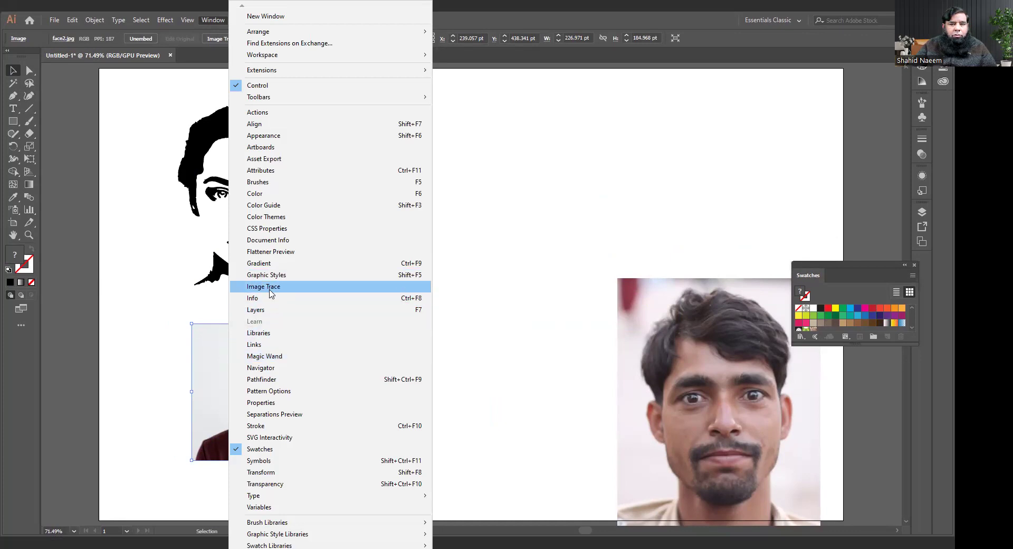
left_click(270, 289)
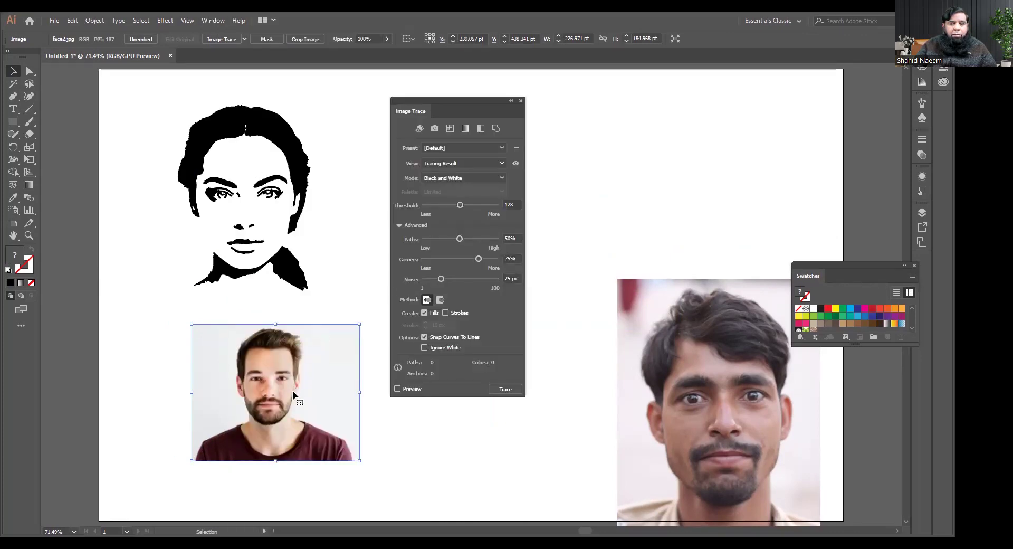
left_click(397, 389)
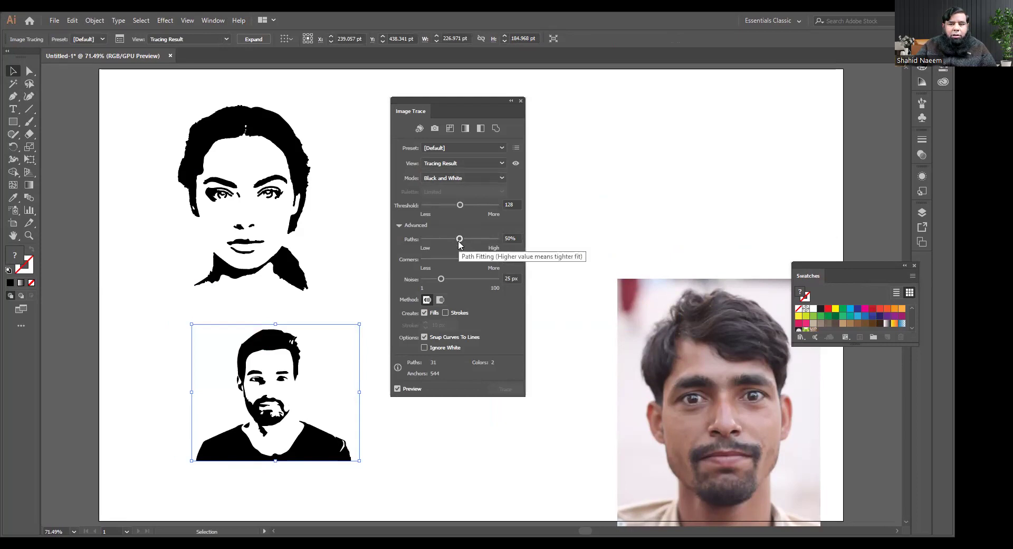
left_click(503, 163)
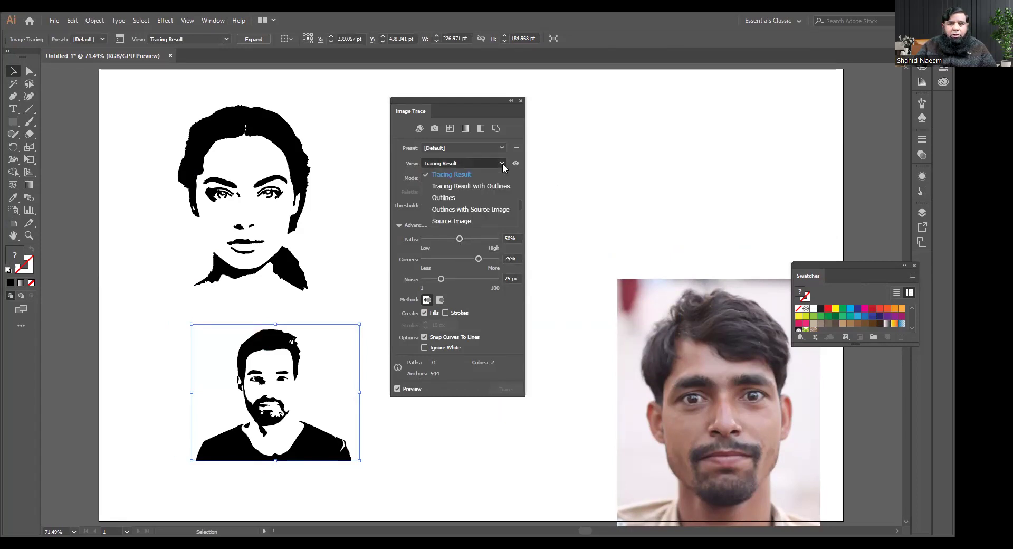
left_click(503, 163)
left_click(501, 149)
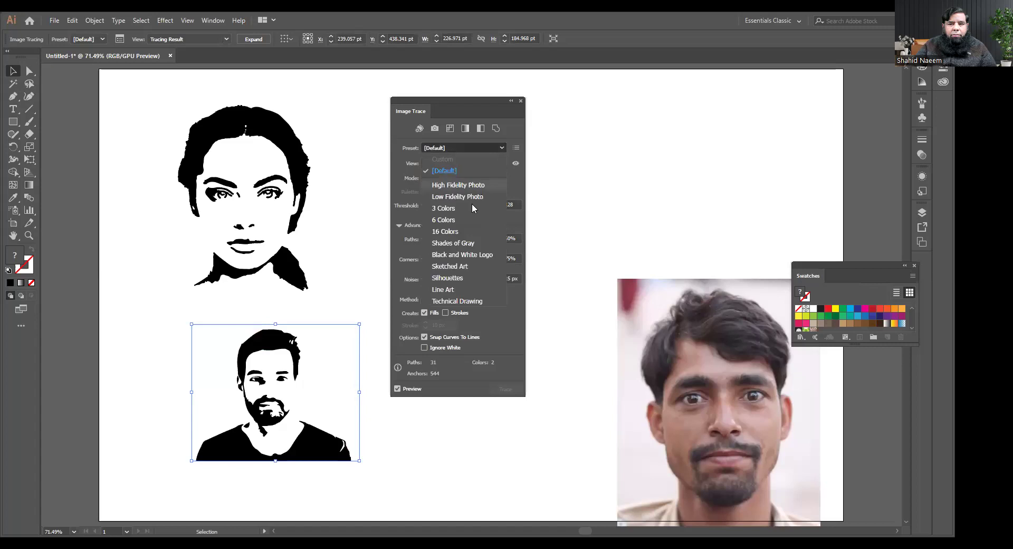
left_click(469, 256)
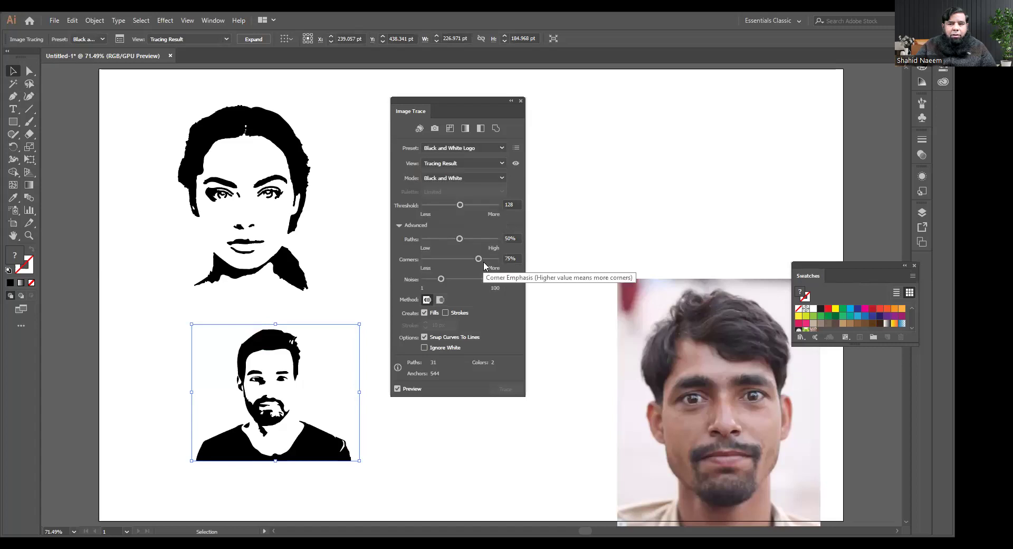
Compare the Tracing Result with Outlines, Outlines, Outlines with Source Image and Source Image views, and return to Tracing Result
left_click(501, 163)
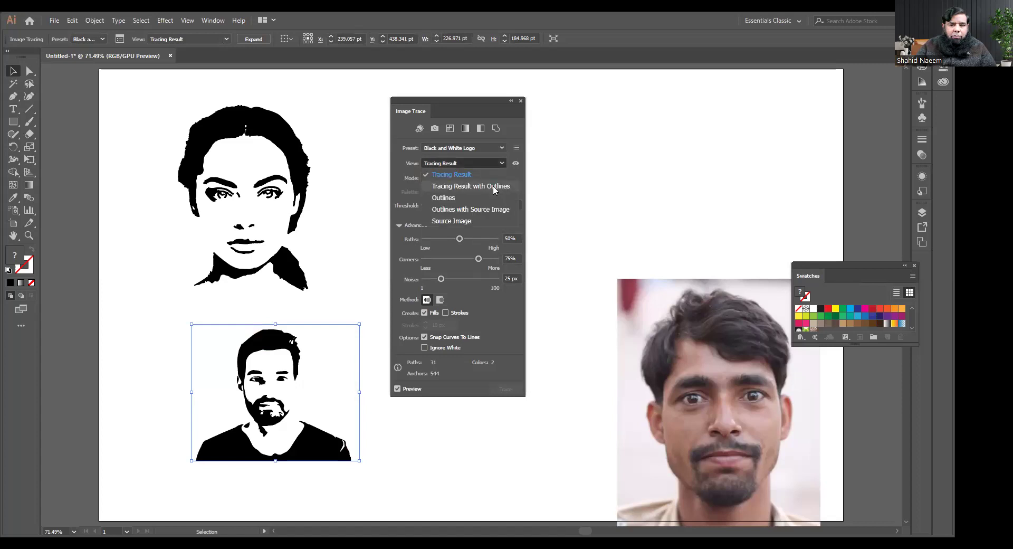
left_click(493, 185)
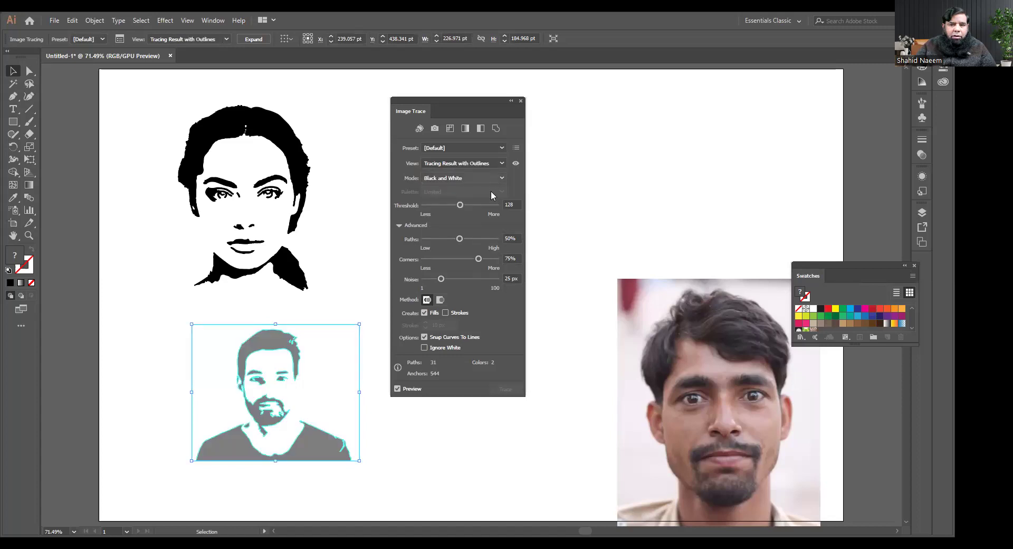
key("Down")
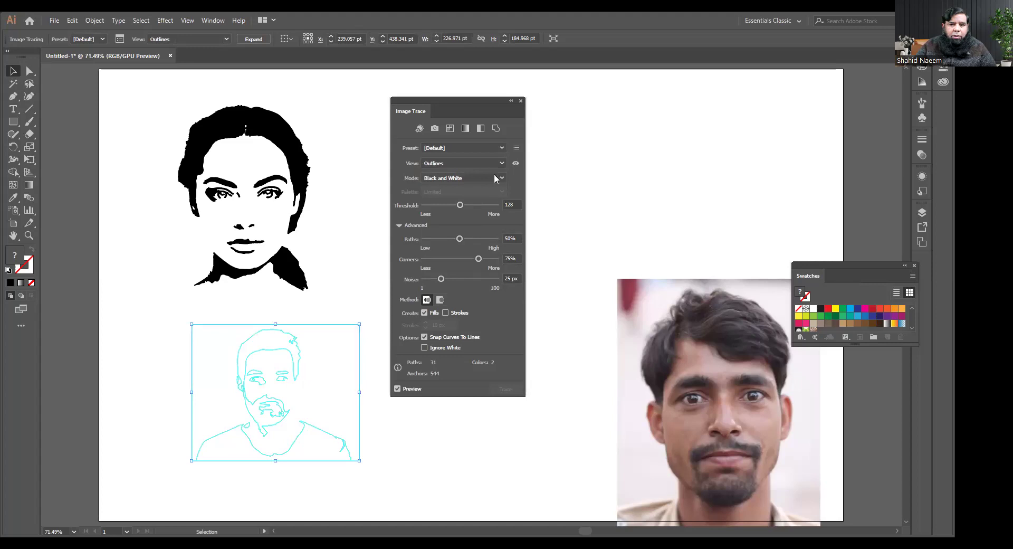
key("alt+Down")
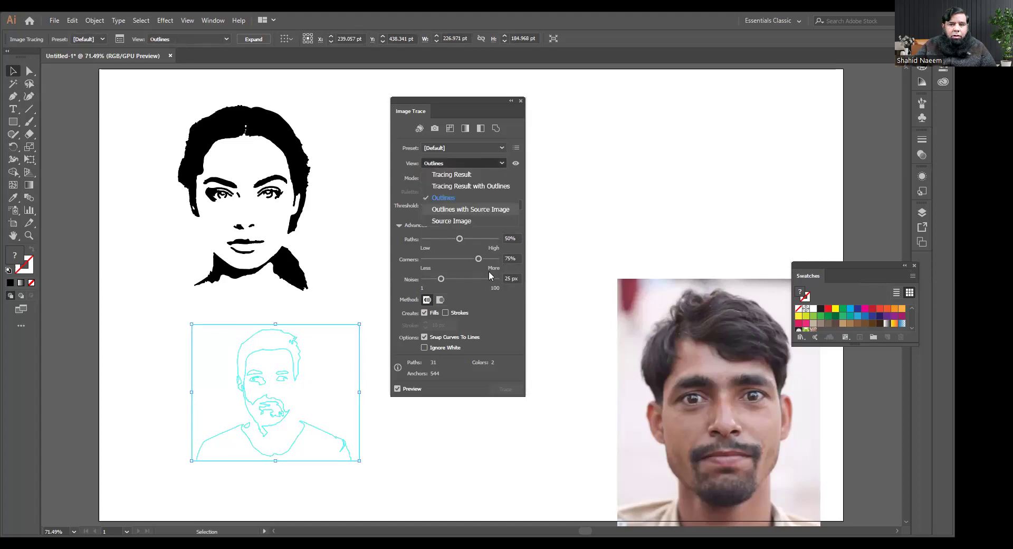
key("Return")
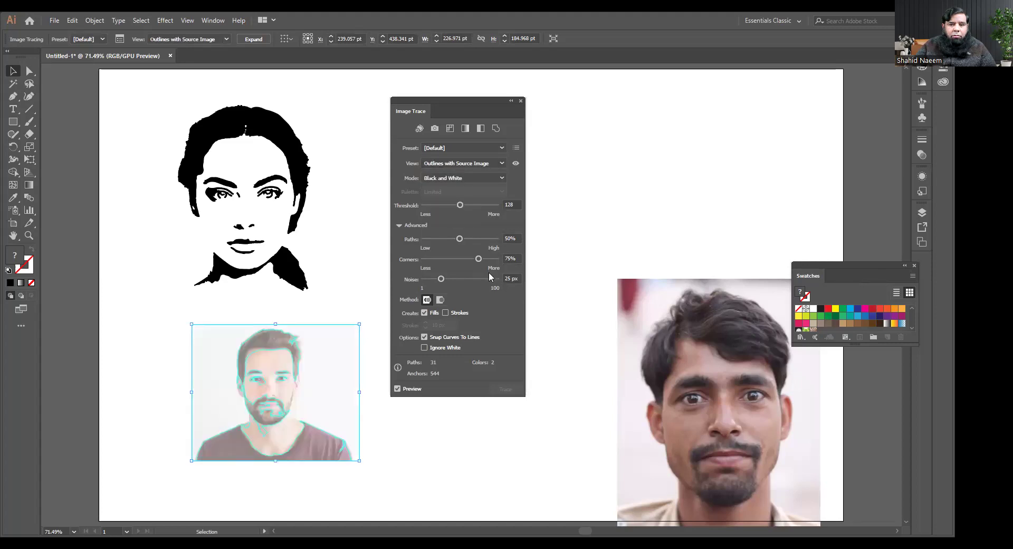
left_click(502, 163)
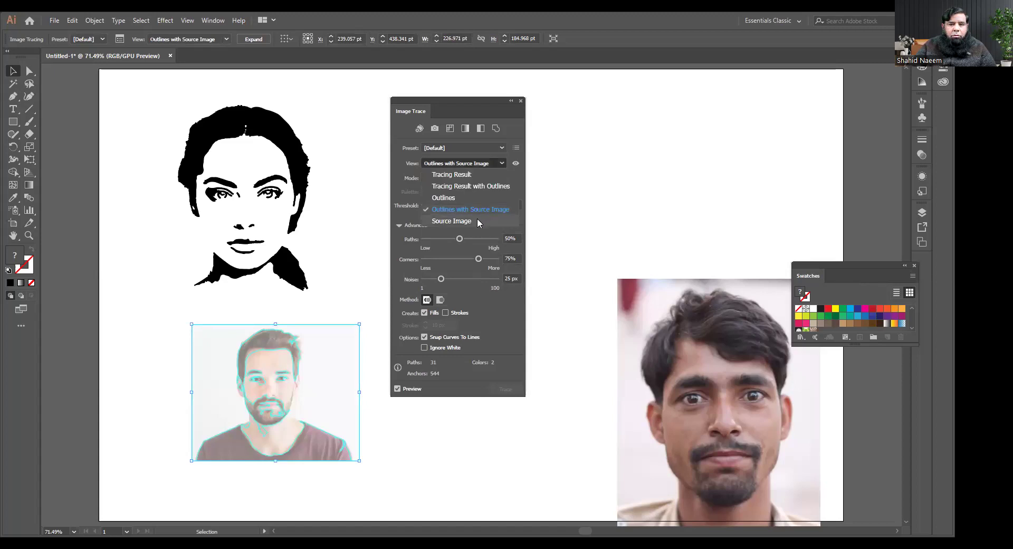
left_click(478, 218)
left_click(486, 163)
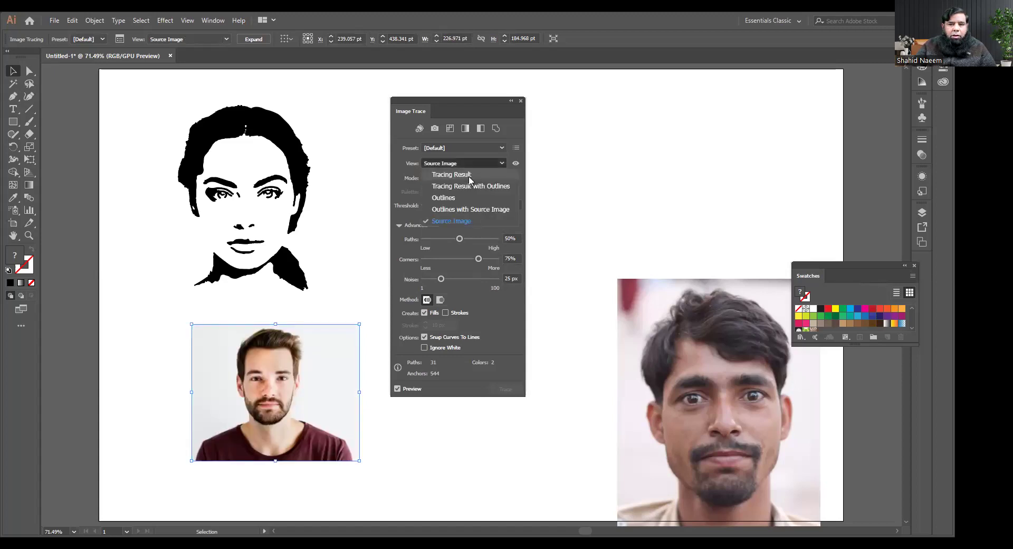
left_click(489, 172)
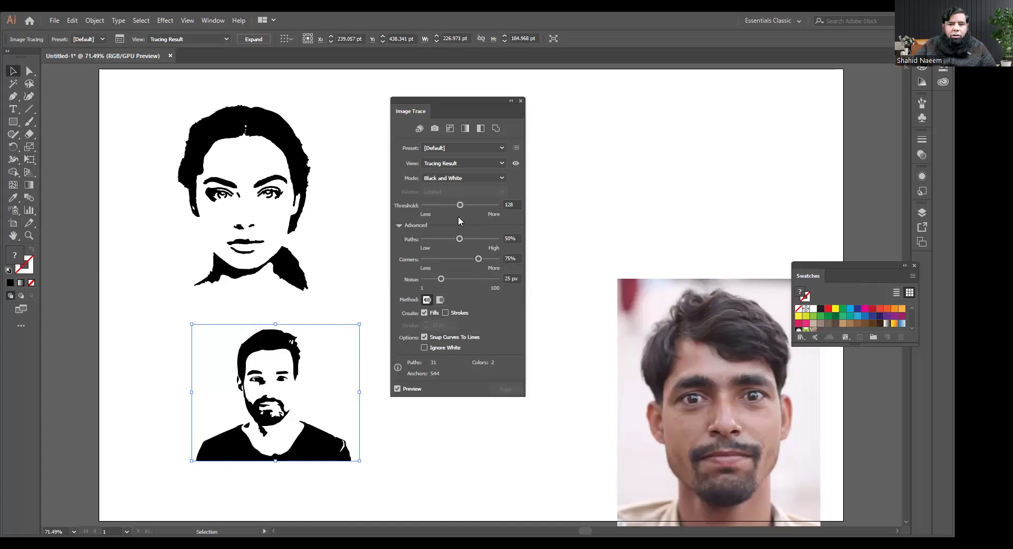
Set the trace to Threshold 91, Paths 28%, Corners 25% and Noise 14 px, and create strokes with a 5 px maximum width
left_click_drag(460, 205, 452, 204)
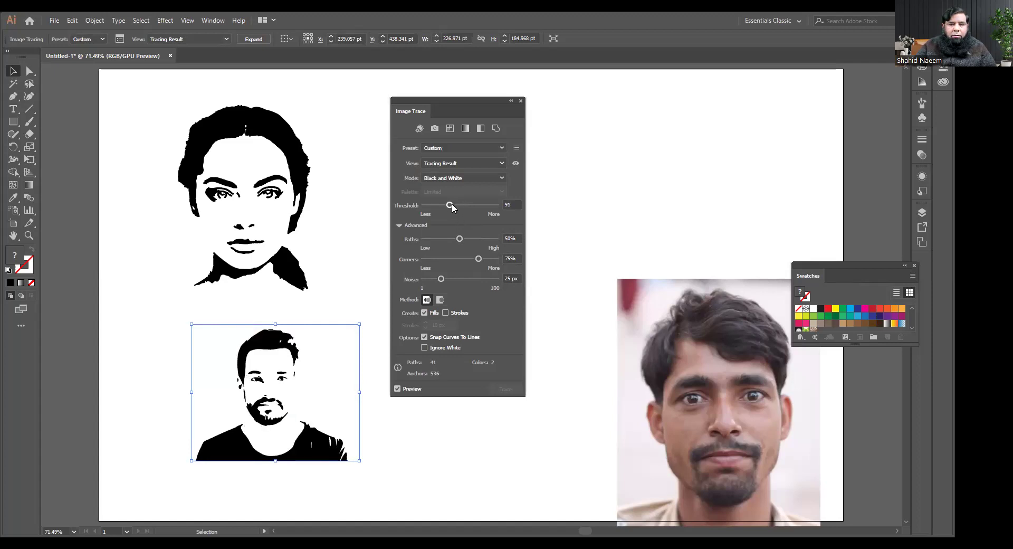
mouse_move(464, 241)
left_mouse_down()
mouse_move(445, 240)
mouse_move(453, 259)
mouse_move(442, 259)
mouse_move(434, 282)
left_mouse_up()
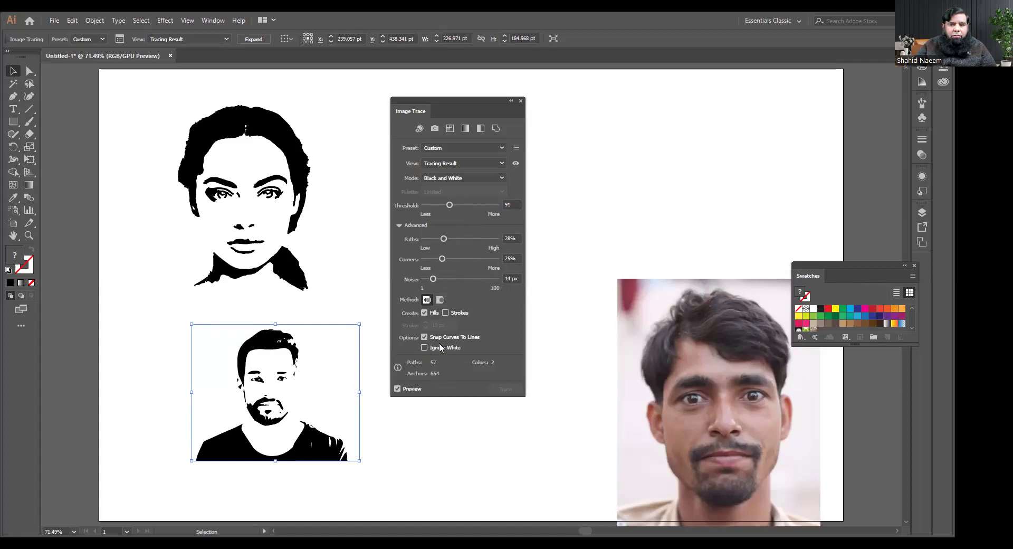
left_click(445, 313)
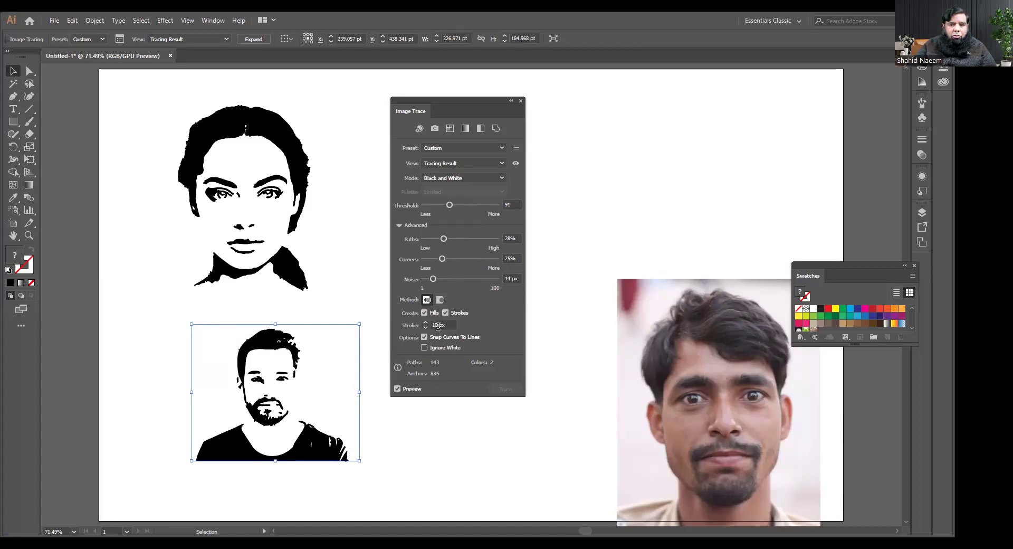
left_click_drag(452, 325, 421, 328)
type("5")
key("Return")
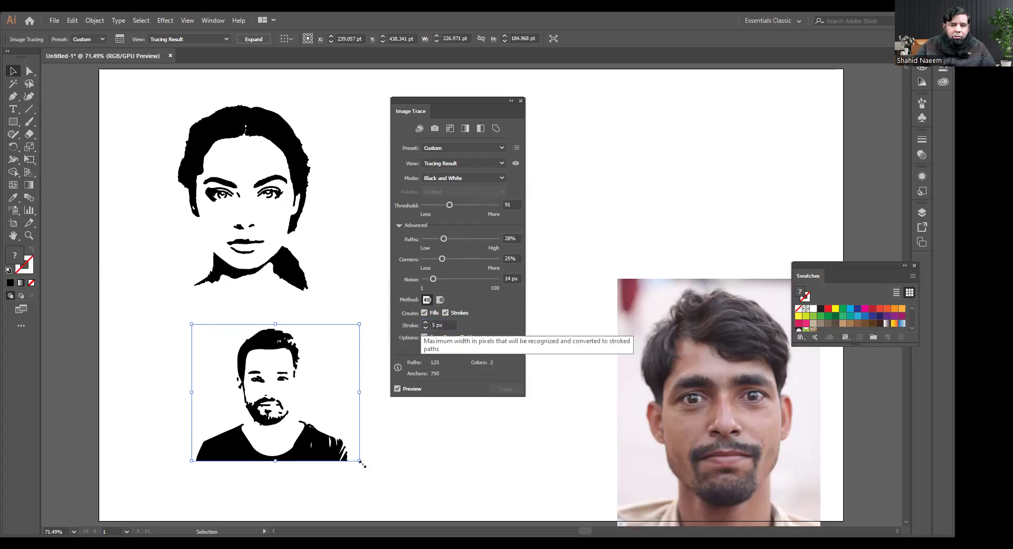
Move the traced bearded man's portrait closer beneath the woman's portrait, deselect it and close the Image Trace settings
left_click(375, 396)
mouse_move(303, 442)
left_mouse_down()
mouse_move(255, 433)
mouse_move(263, 429)
left_mouse_up()
left_click(417, 436)
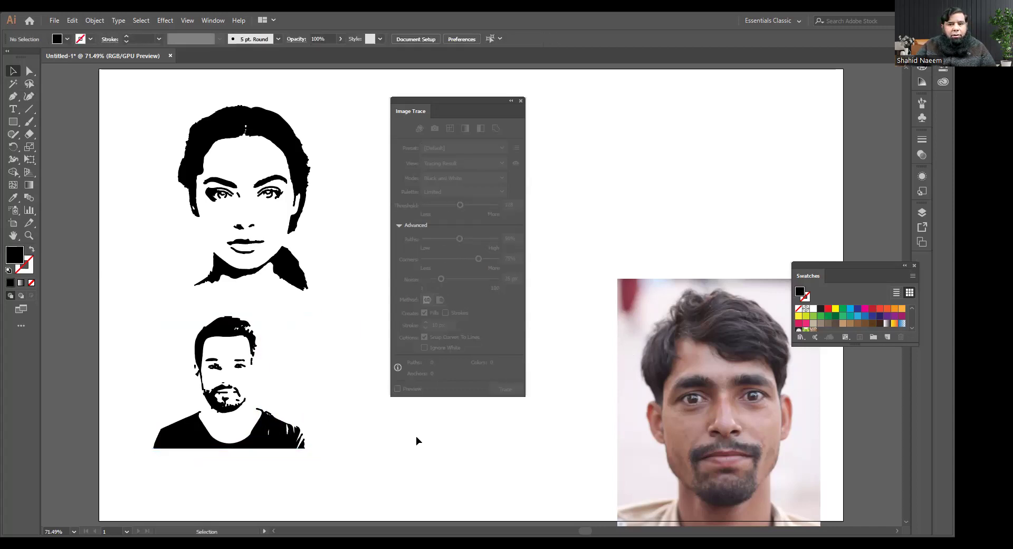
left_click(520, 100)
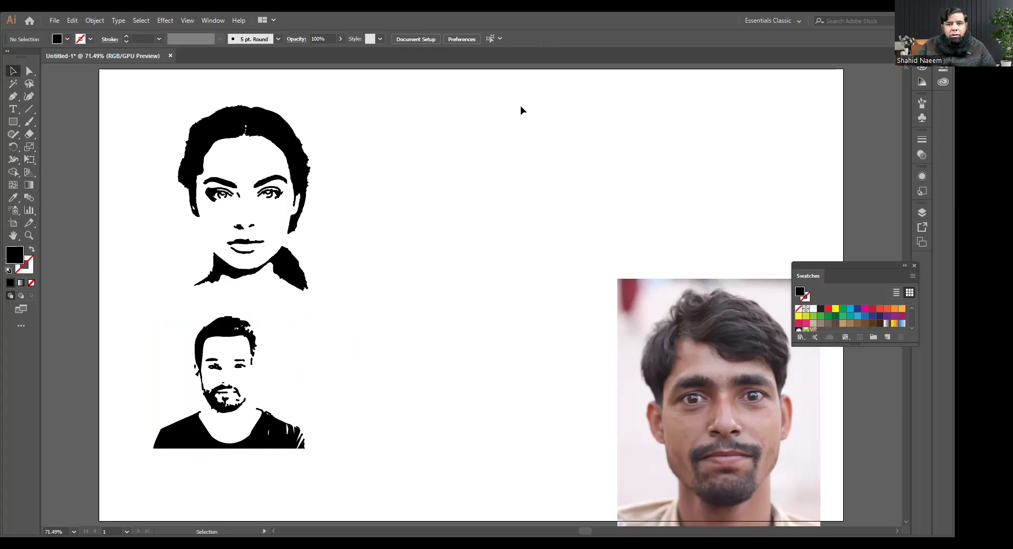
Move the face3.jpg photo toward the middle of the artboard beside the traced portraits and embed it
left_click_drag(673, 372, 489, 288)
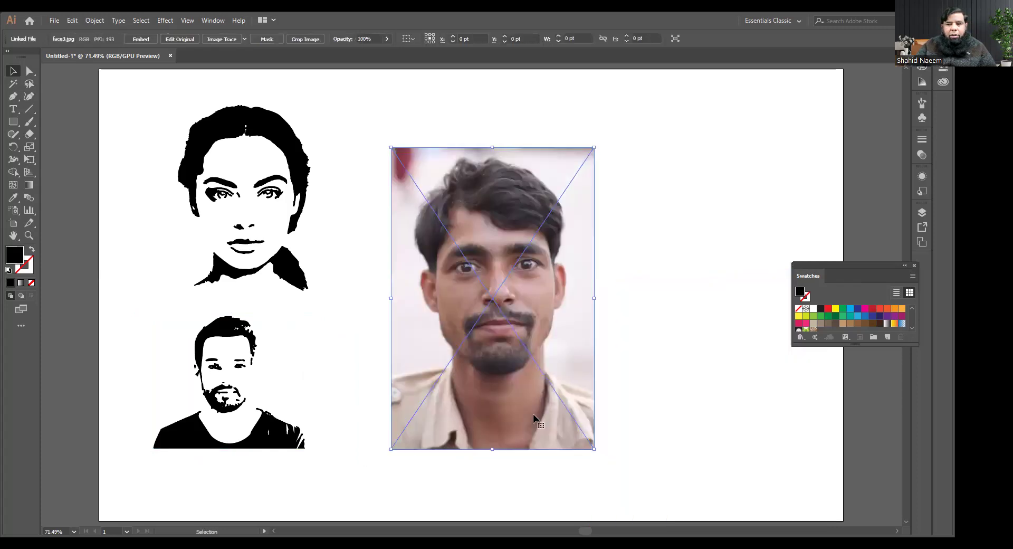
left_click(142, 39)
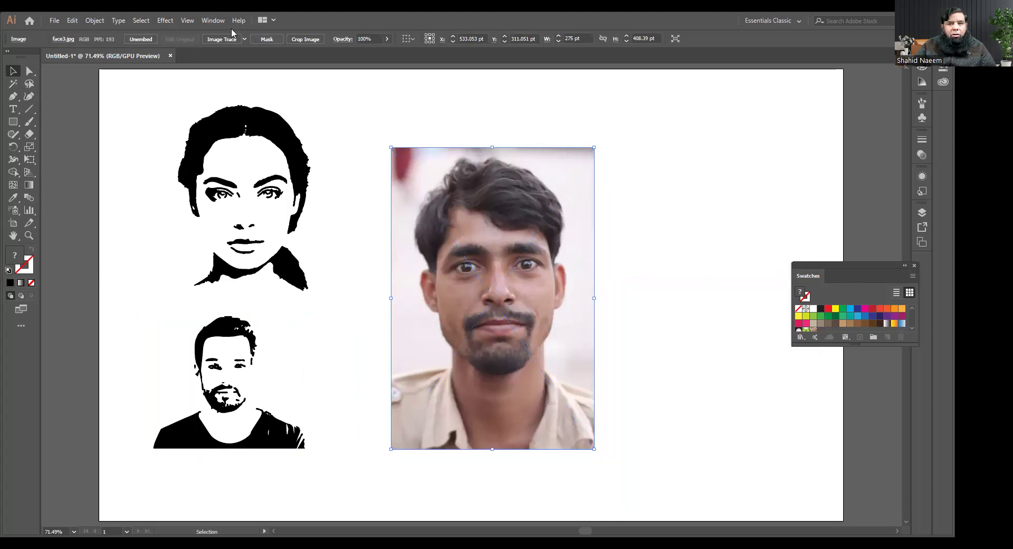
Bring up the Image Trace settings, place them clear of the face3.jpg photo, and preview its trace with the default preset
left_click(206, 21)
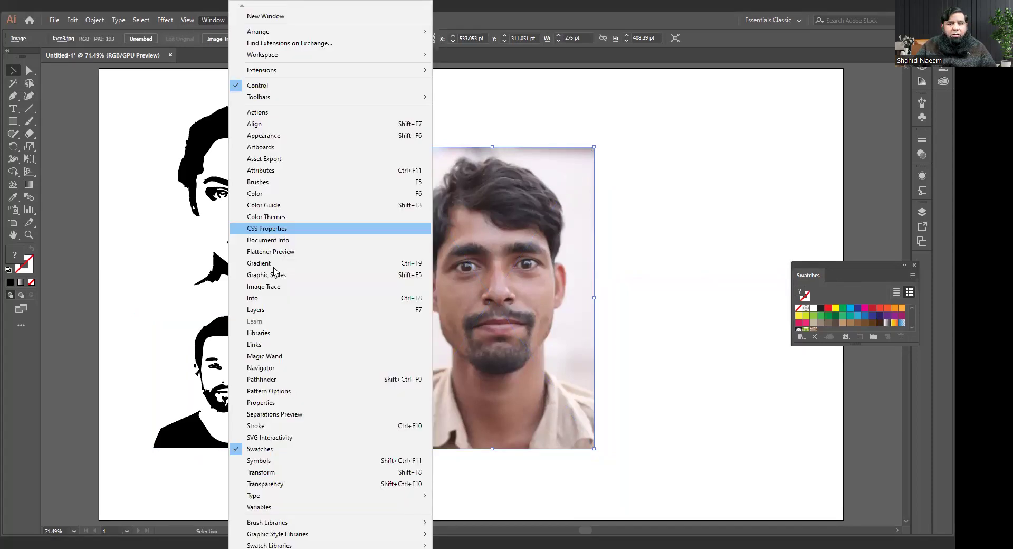
left_click(284, 291)
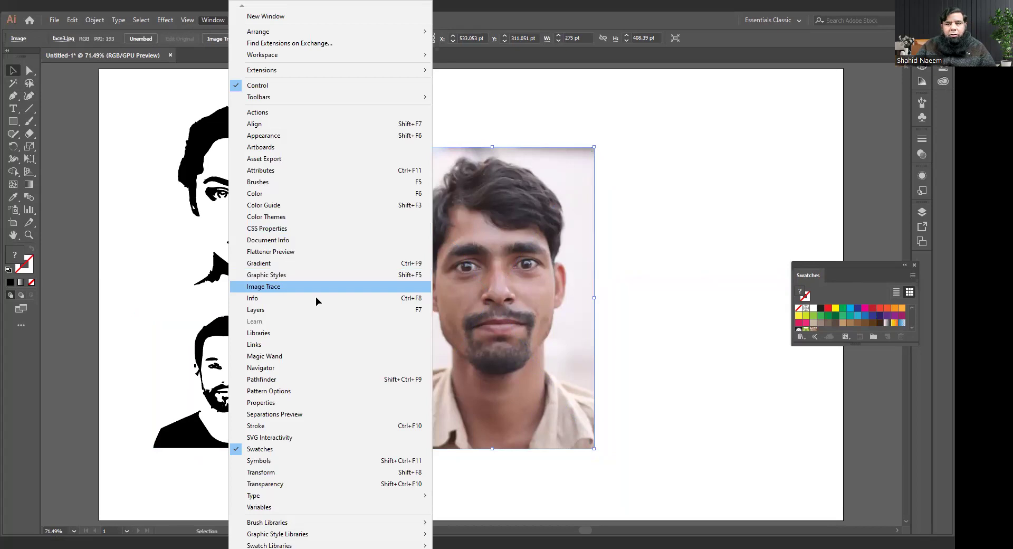
left_click_drag(451, 105, 687, 114)
left_click(633, 397)
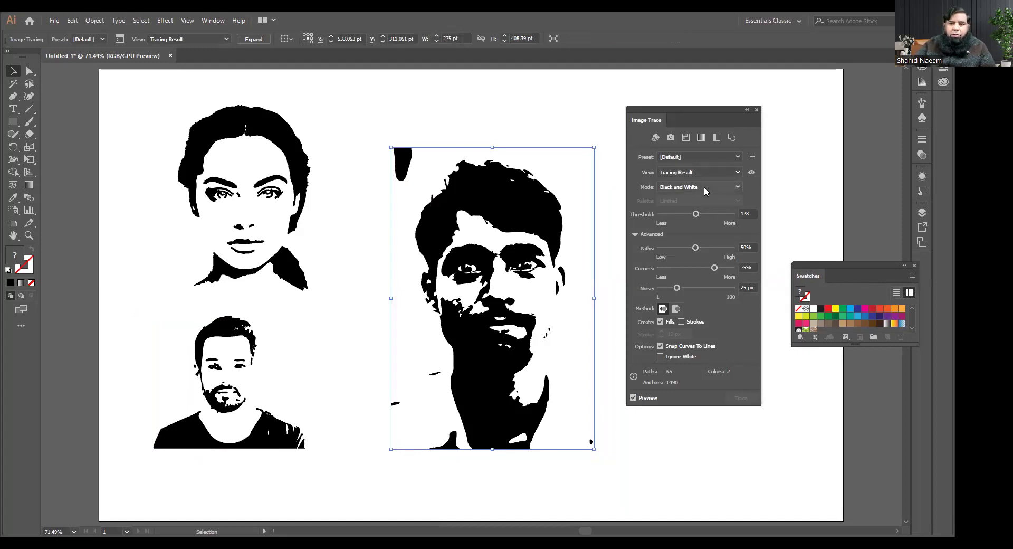
Apply the Black and White Logo preset to the face3.jpg trace and set its Threshold to 96
left_click(738, 174)
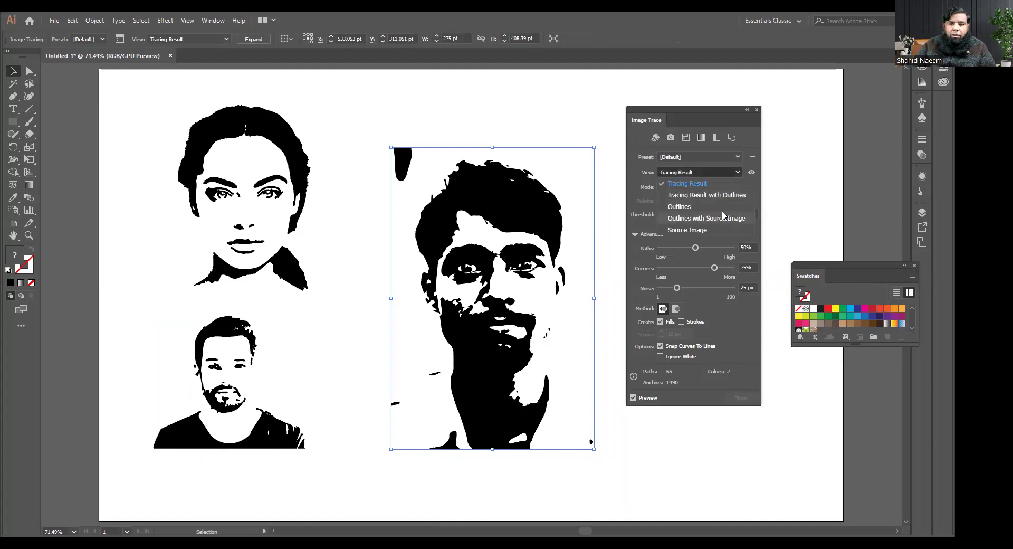
left_click(695, 153)
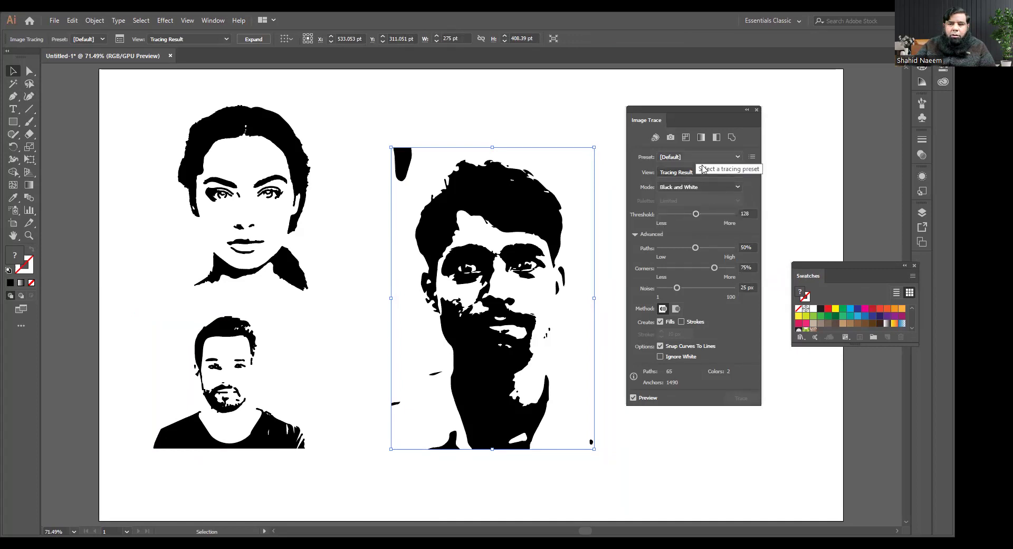
left_click(696, 156)
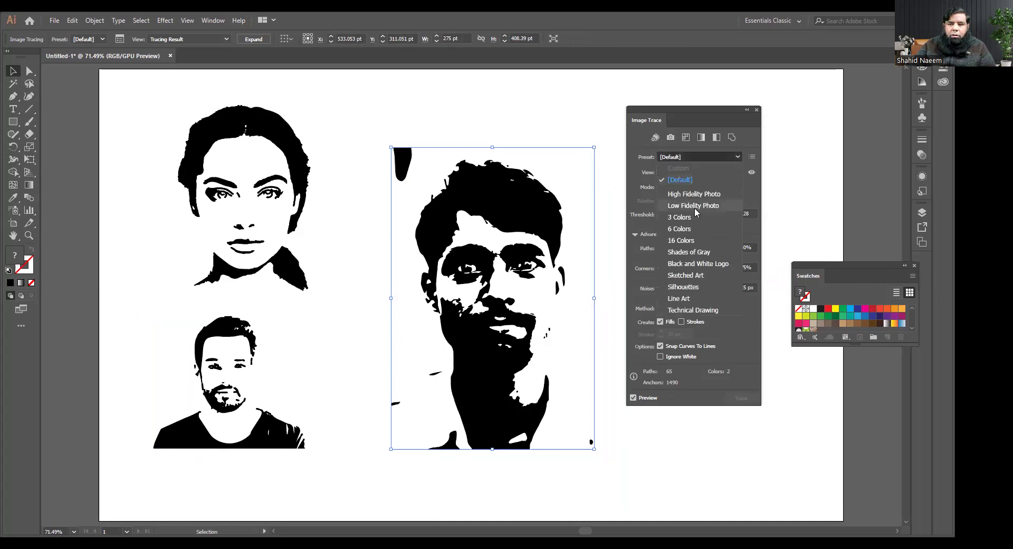
left_click(693, 264)
mouse_move(696, 214)
left_mouse_down()
mouse_move(726, 221)
mouse_move(680, 223)
left_mouse_up()
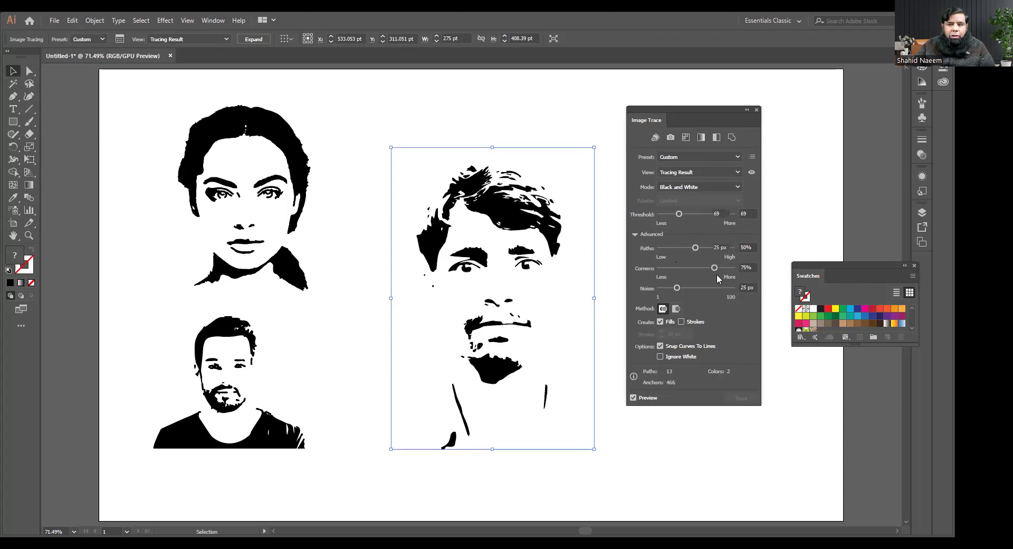
left_click_drag(683, 213, 688, 214)
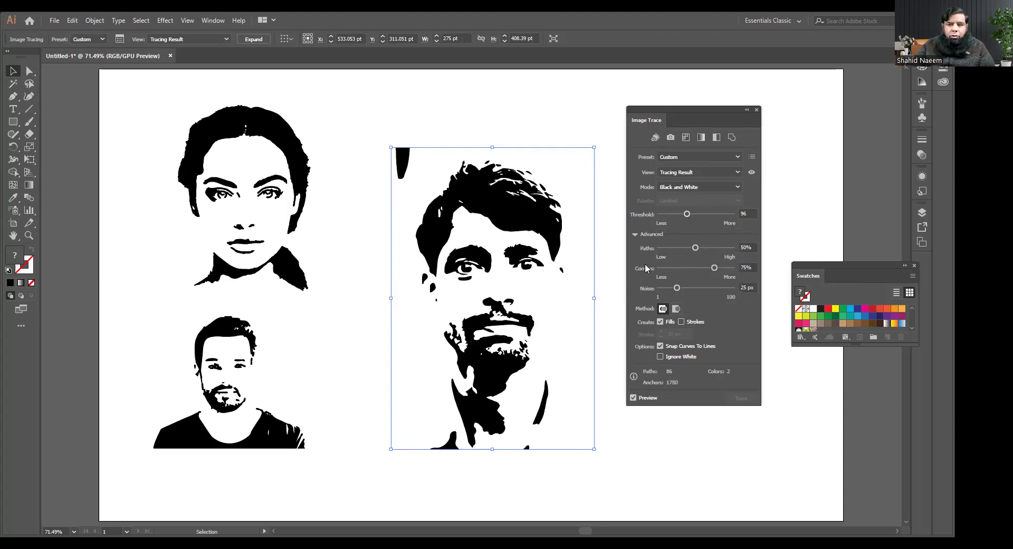
Set the trace to Paths 96%, Corners 52% and Noise 9 px, and create strokes with a 5 px maximum width
left_click_drag(696, 248, 729, 248)
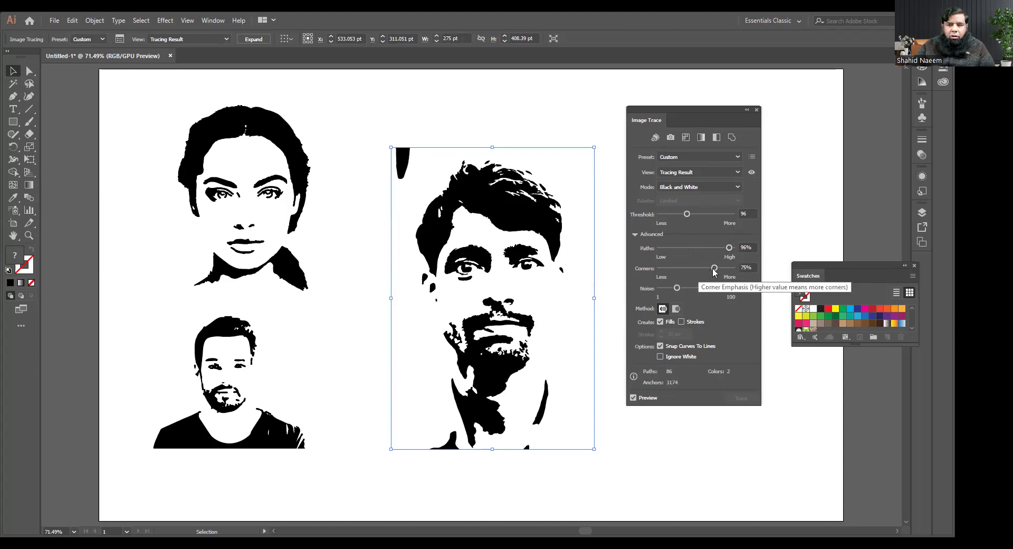
left_click_drag(715, 268, 660, 269)
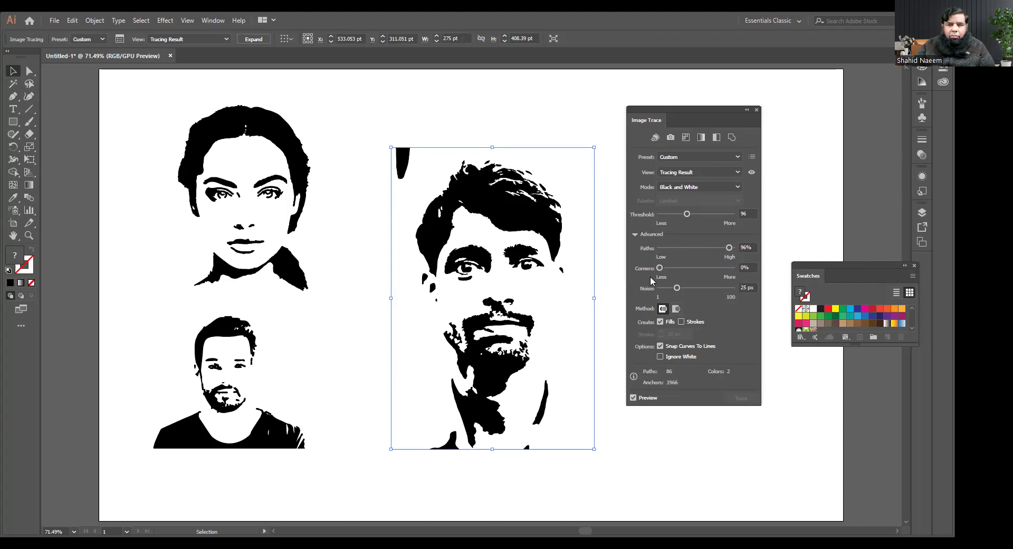
left_click_drag(661, 269, 667, 291)
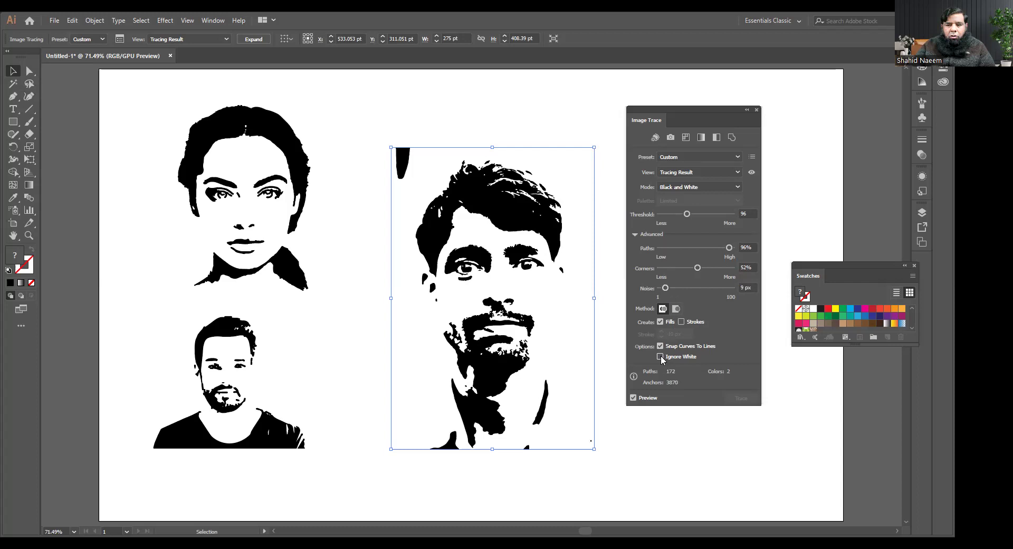
left_click(680, 322)
scroll(673, 330, "down", 1)
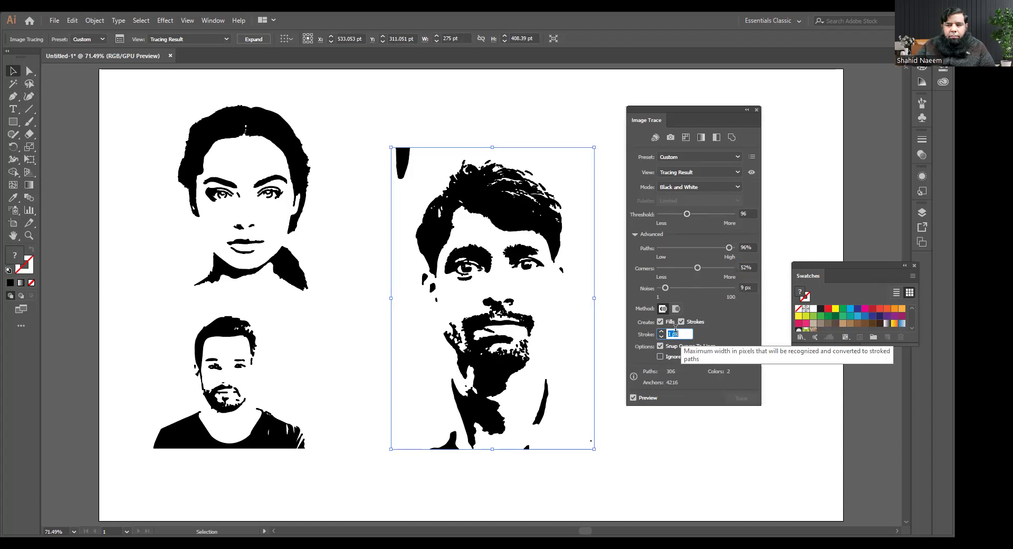
scroll(676, 330, "up", 4)
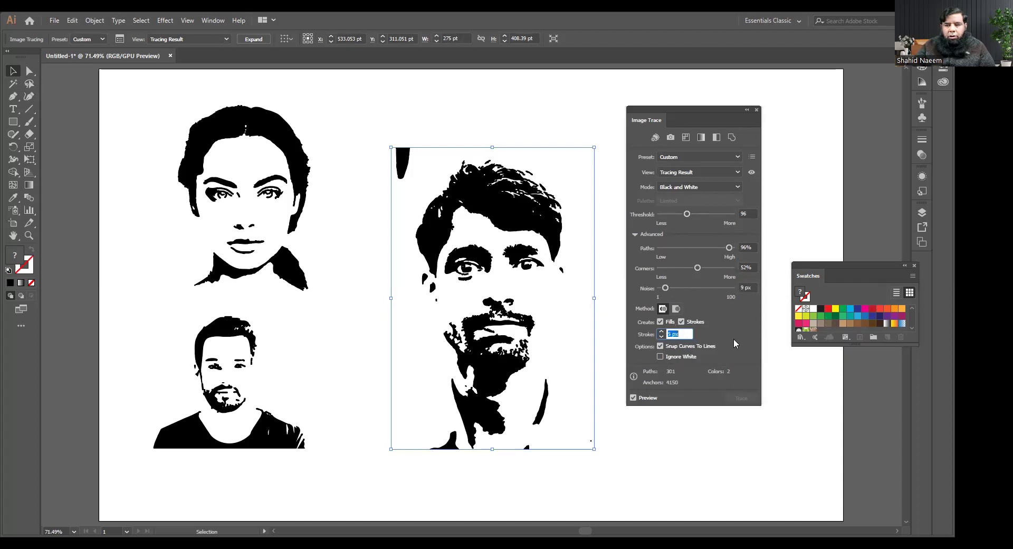
Expand the traced face3.jpg portrait into paths and ungroup the result
left_click(641, 427)
left_click(534, 375)
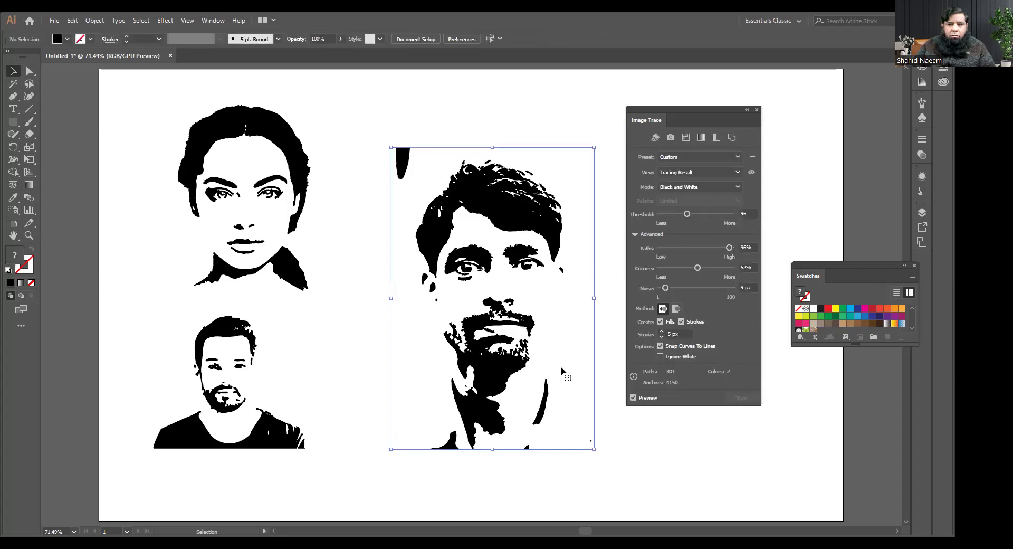
left_click(255, 41)
left_click(434, 91)
left_click(442, 244)
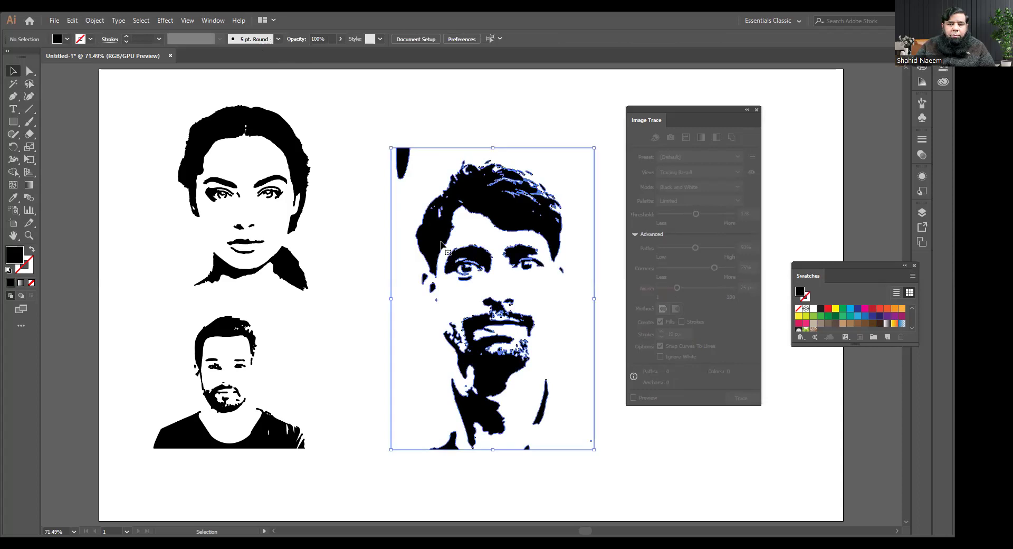
right_click(442, 244)
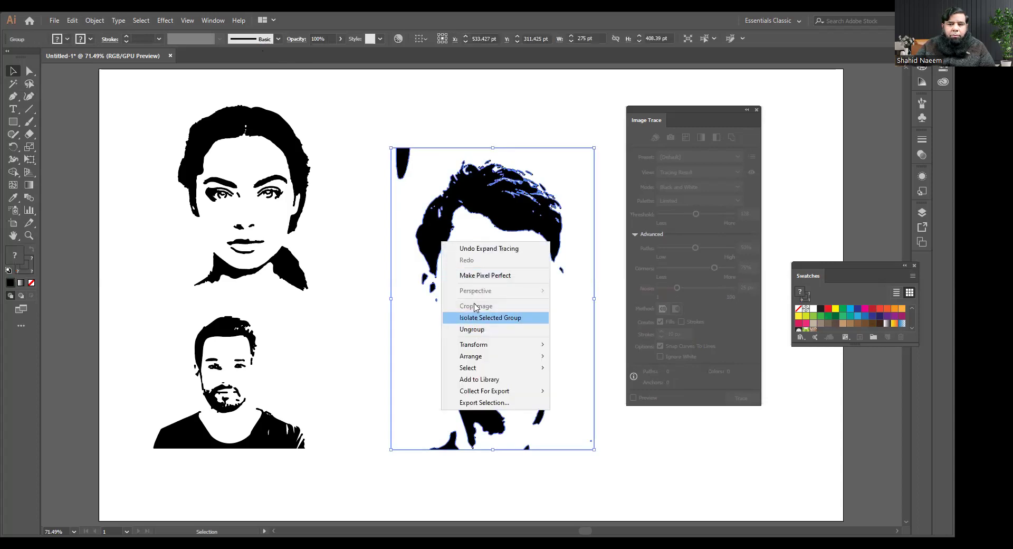
left_click(479, 331)
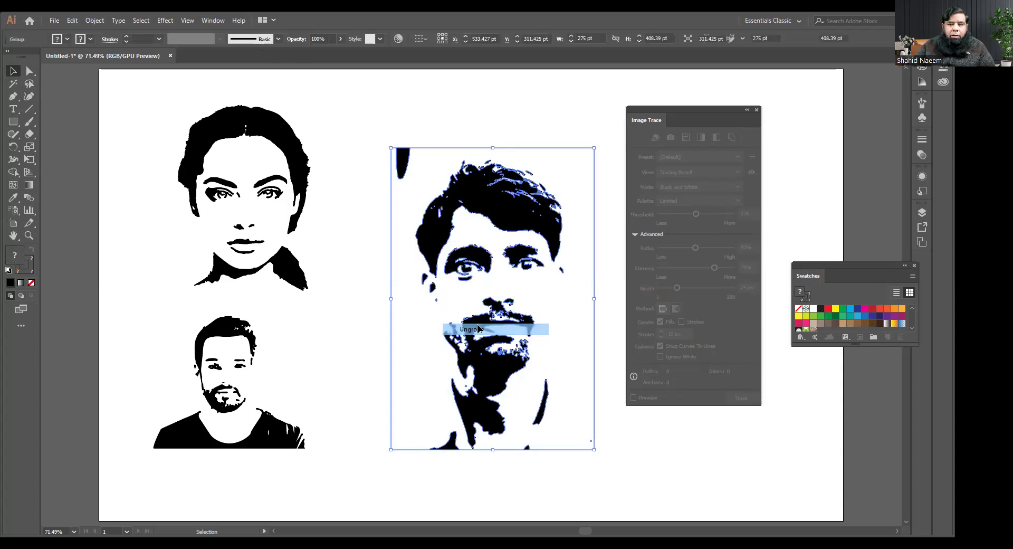
Delete the stray black shape near the upper-left corner of the ungrouped portrait
left_click(374, 180)
left_click(398, 155)
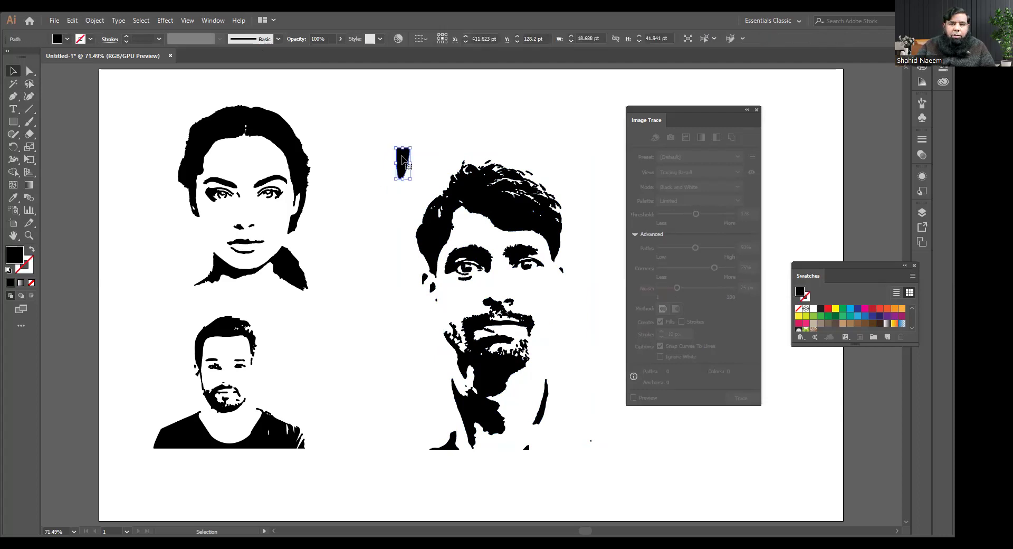
key("Delete")
Move the white background shape away from the black portrait, out past the artboard's left edge
left_click(401, 180)
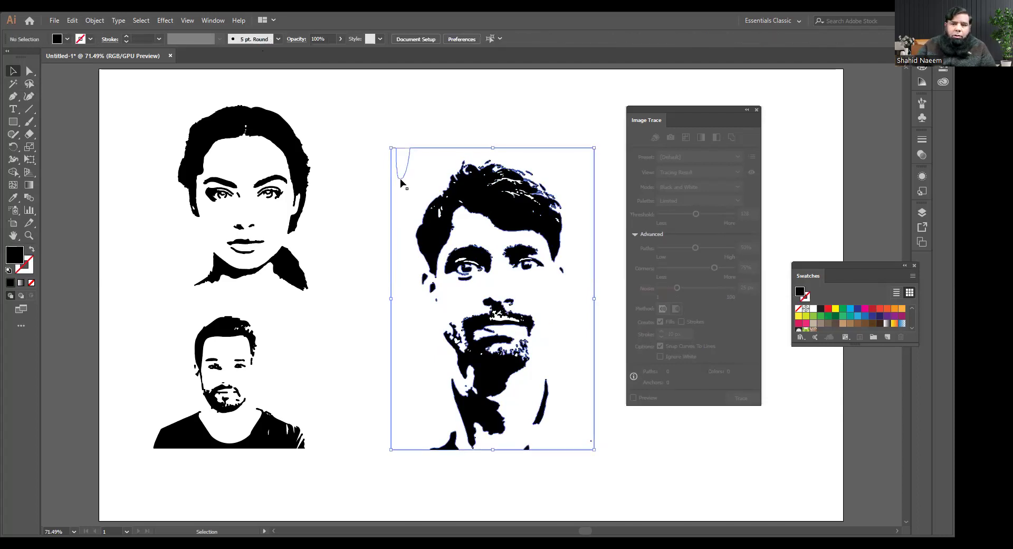
left_click_drag(408, 187, 77, 133)
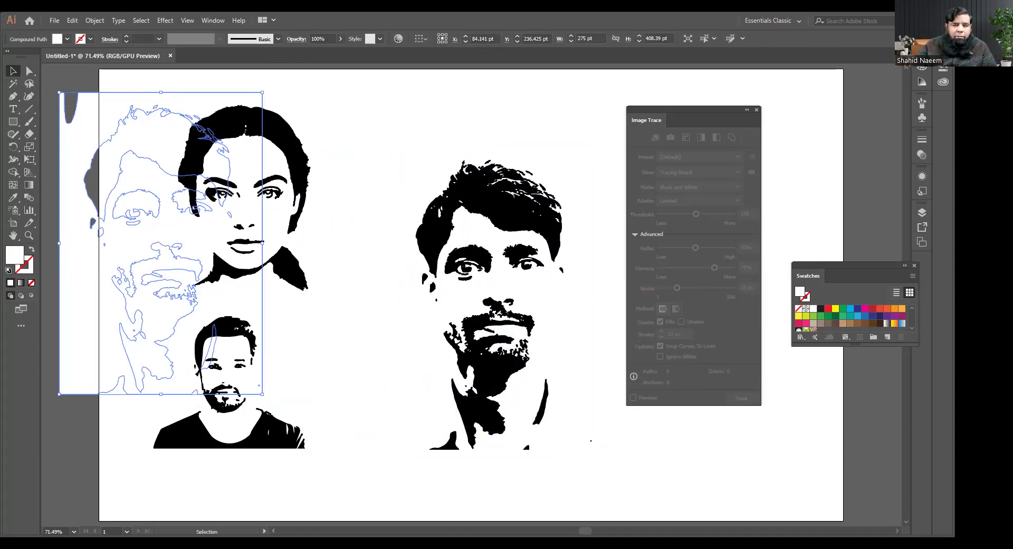
scroll(301, 431, "left", 12)
left_click_drag(240, 341, 116, 342)
left_click_drag(195, 380, 62, 338)
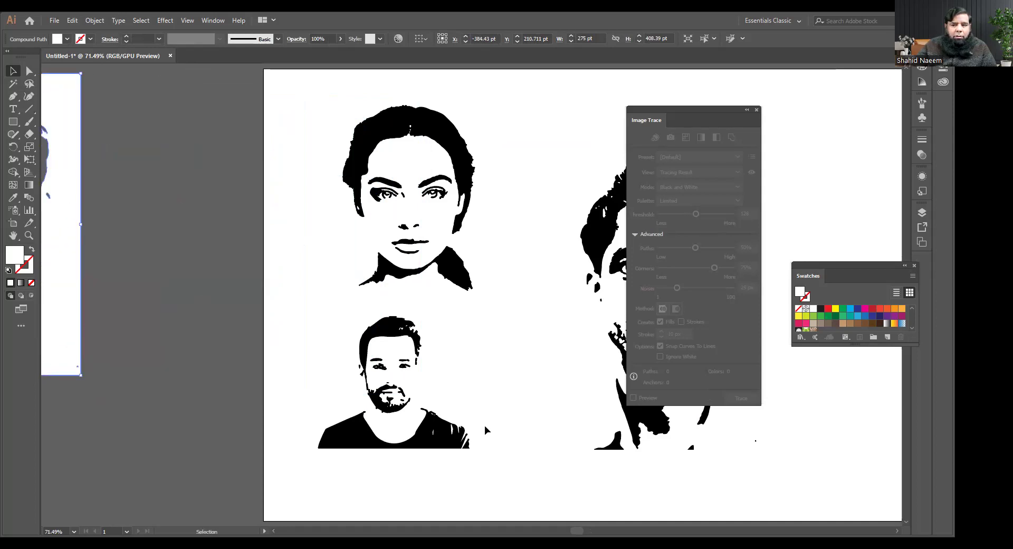
left_click_drag(80, 336, 335, 359)
Close the Image Trace settings and draw a rectangle about 236 by 409 pt beside the black portrait
left_click_drag(577, 531, 591, 531)
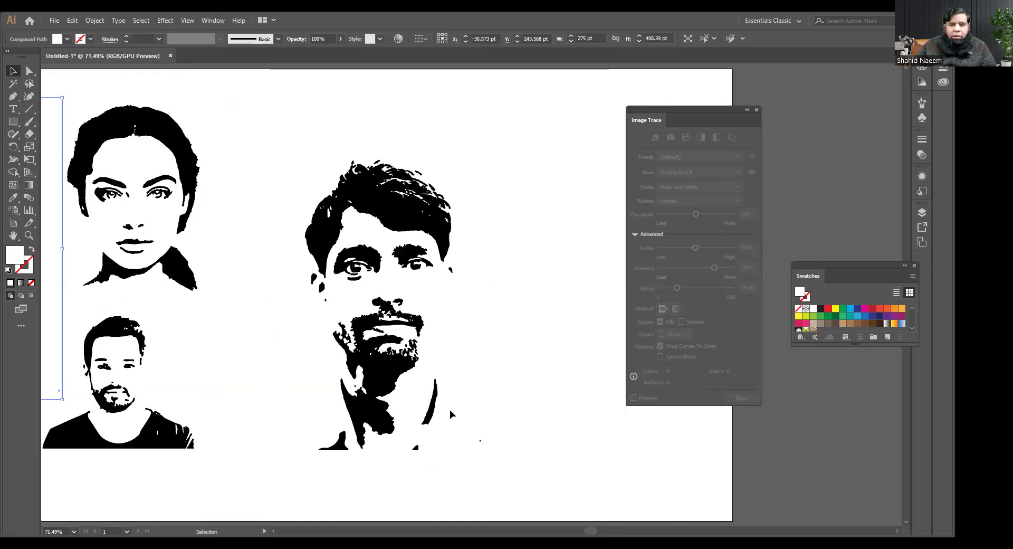
left_click(757, 110)
left_click(13, 121)
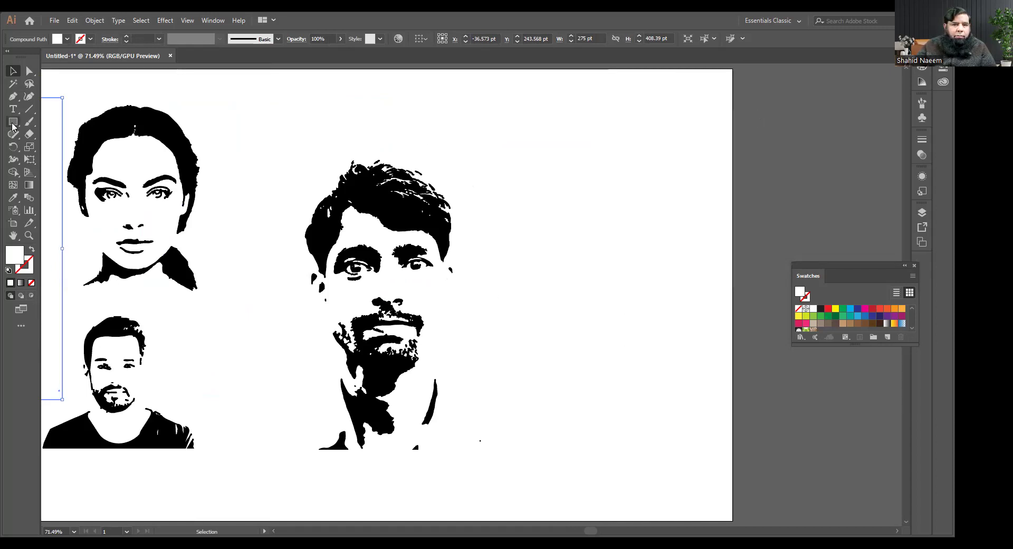
left_click_drag(532, 127, 708, 428)
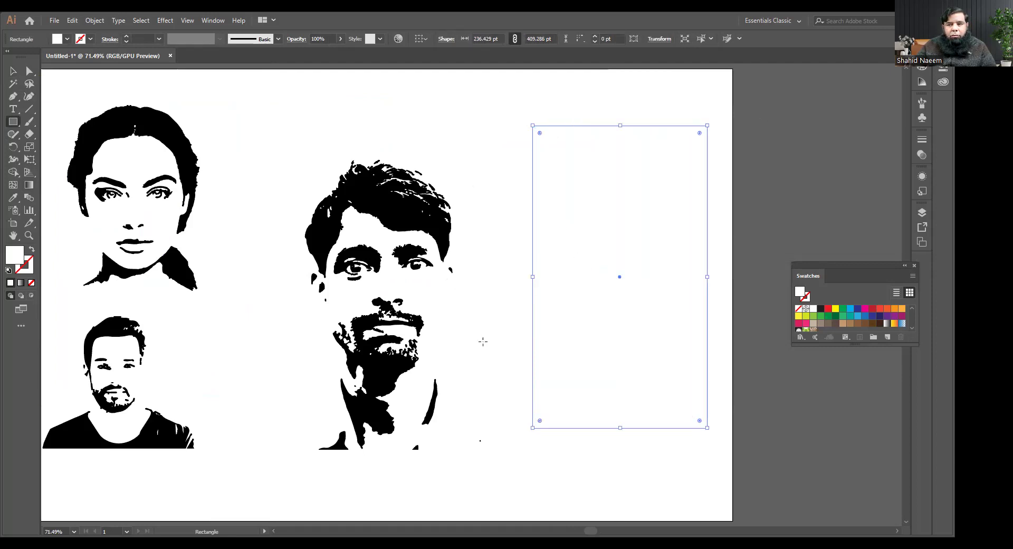
Fill the rectangle with light gray using the Color Picker, and replace that fill with a yellow swatch
double_click(11, 255)
left_click(470, 351)
left_click(471, 359)
left_click(471, 364)
left_click(472, 368)
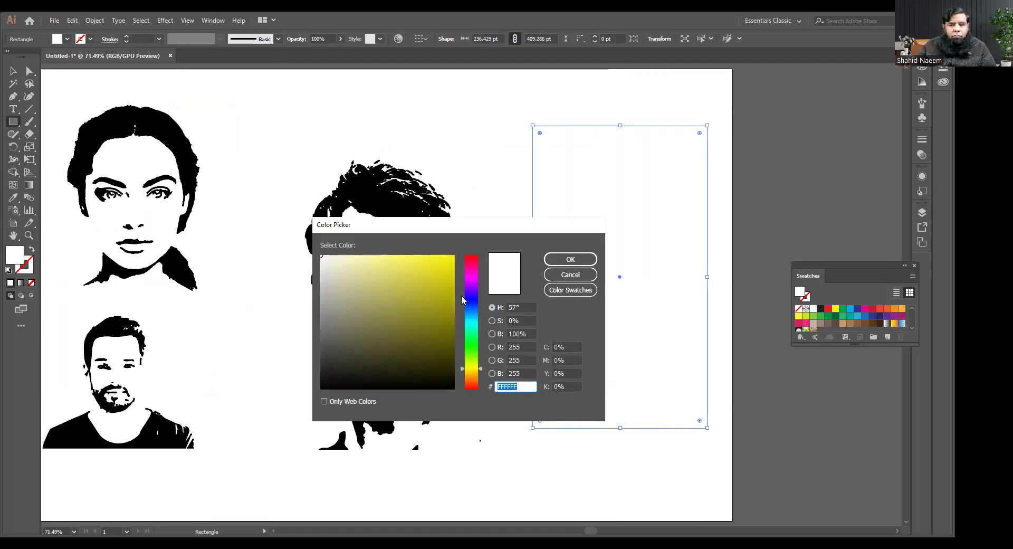
left_click(450, 260)
left_click(569, 259)
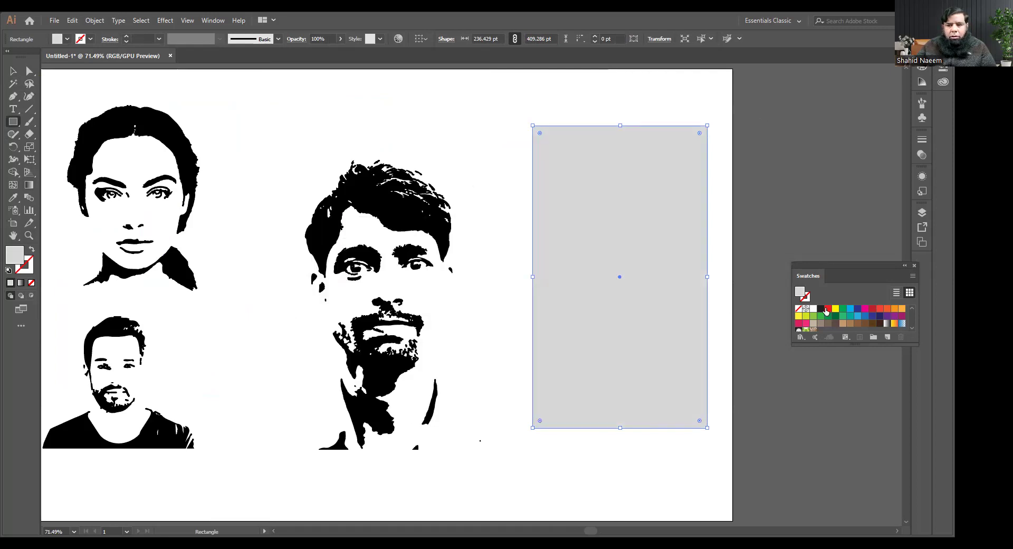
left_click(799, 317)
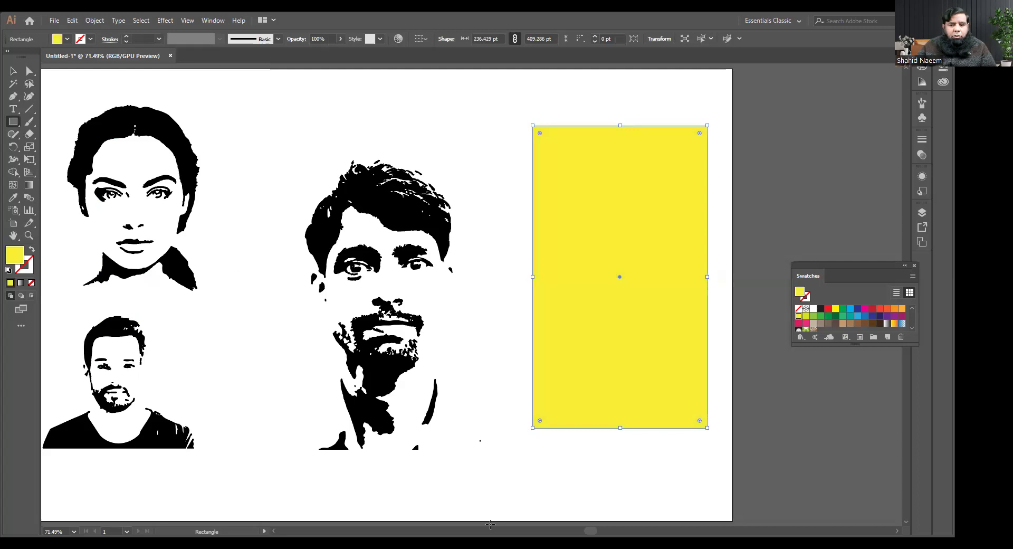
Move the white background shape over the yellow rectangle's left part and bring it in front of the rectangle
left_click_drag(591, 531, 577, 531)
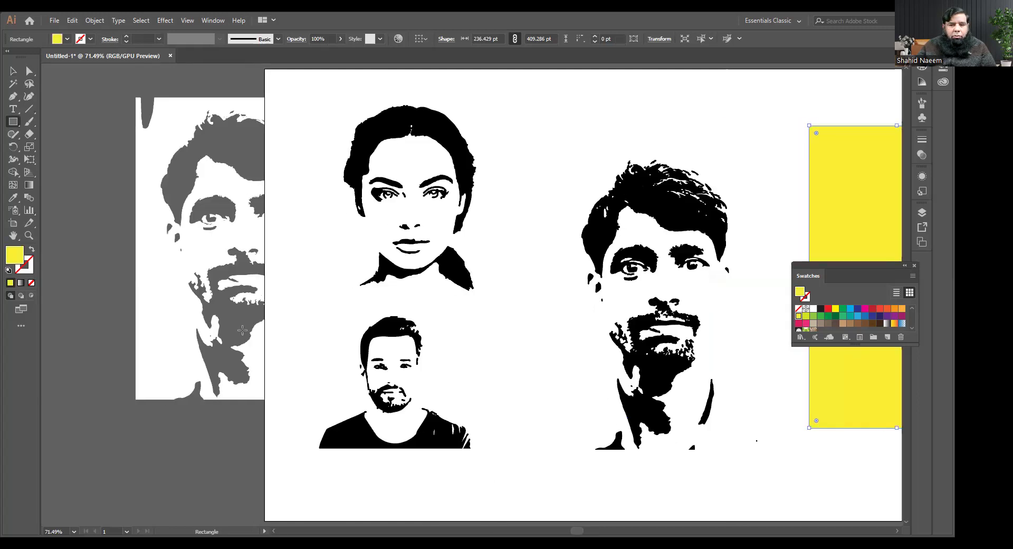
left_click(13, 70)
left_click_drag(198, 252, 834, 283)
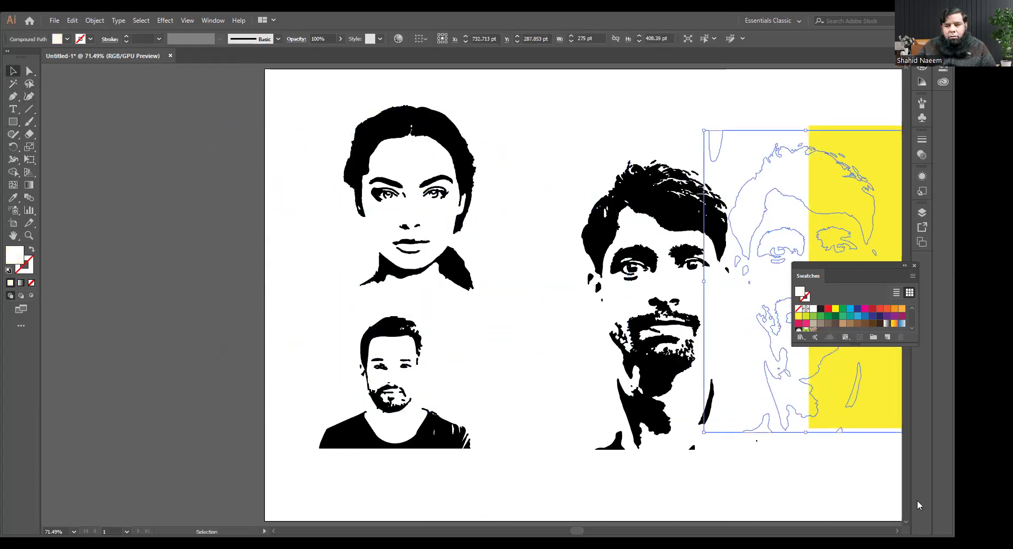
scroll(662, 282, "right", 20)
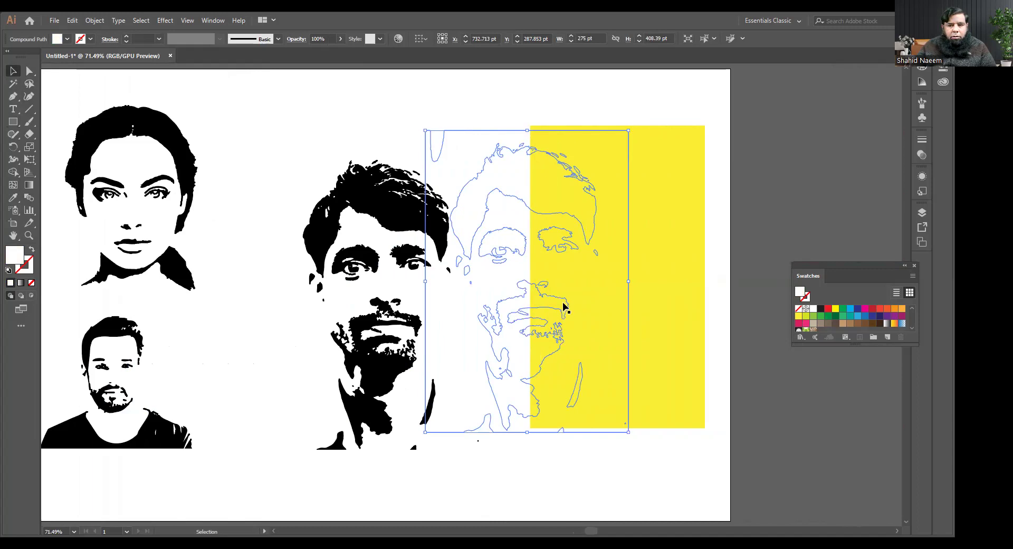
right_click(564, 306)
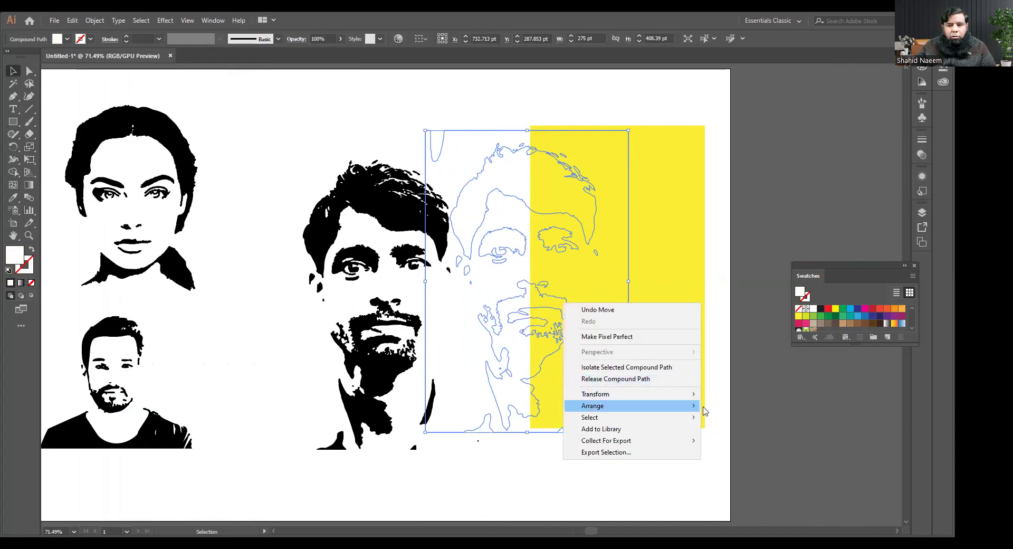
left_click(731, 405)
Shift the yellow rectangle left behind the white shape so its color shows through the face cutouts
left_click_drag(560, 351, 600, 347)
left_click_drag(672, 348, 624, 354)
left_click_drag(678, 381, 631, 379)
Center the white shape and yellow rectangle on each other horizontally and vertically, move both clear of the black portrait, and deselect them
left_click_drag(699, 220, 586, 288)
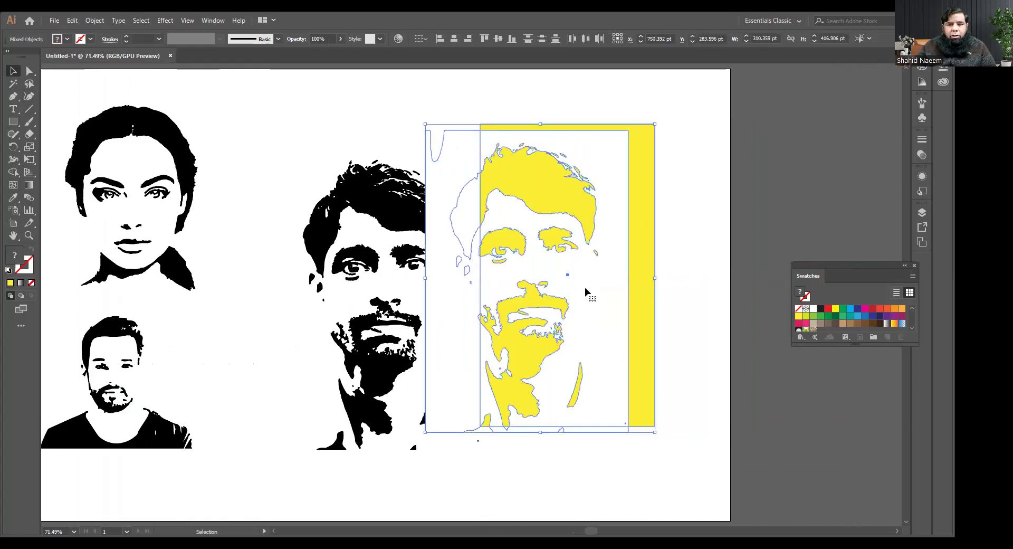
left_click(455, 39)
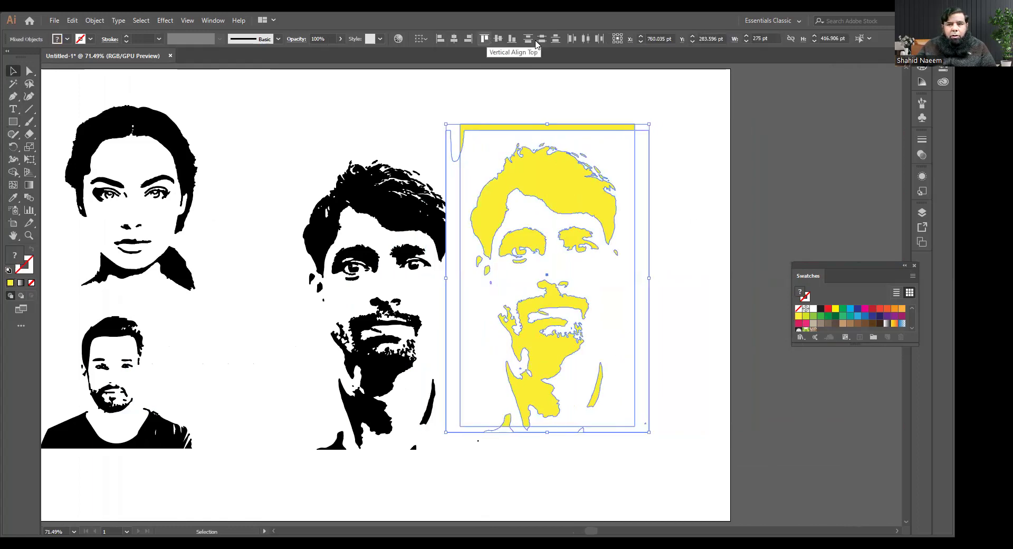
left_click(498, 38)
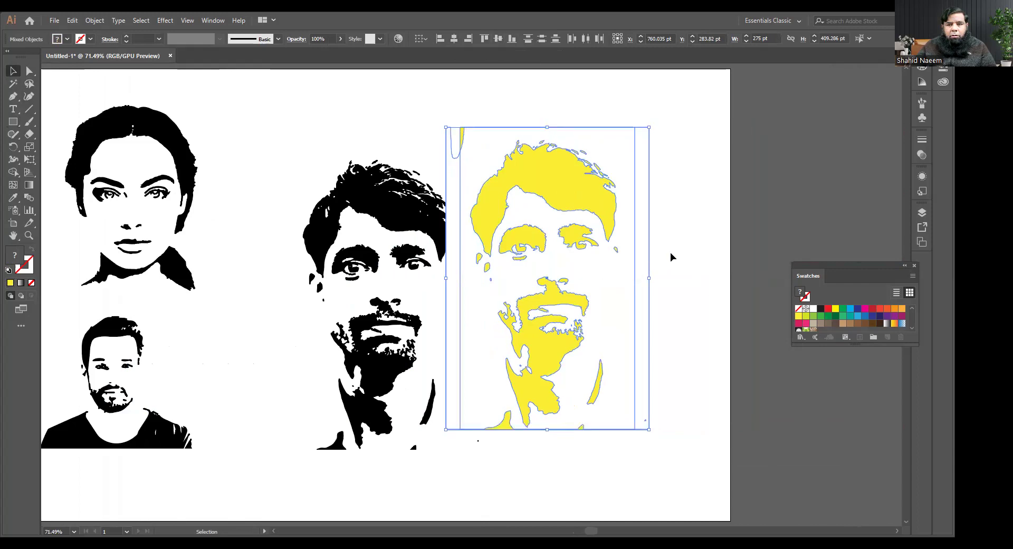
left_click_drag(631, 272, 659, 268)
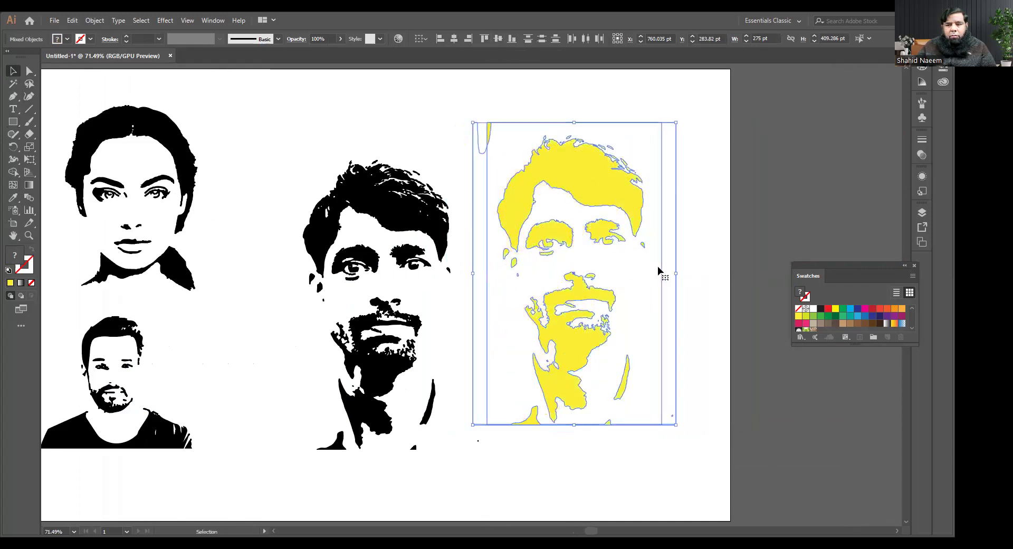
left_click(693, 299)
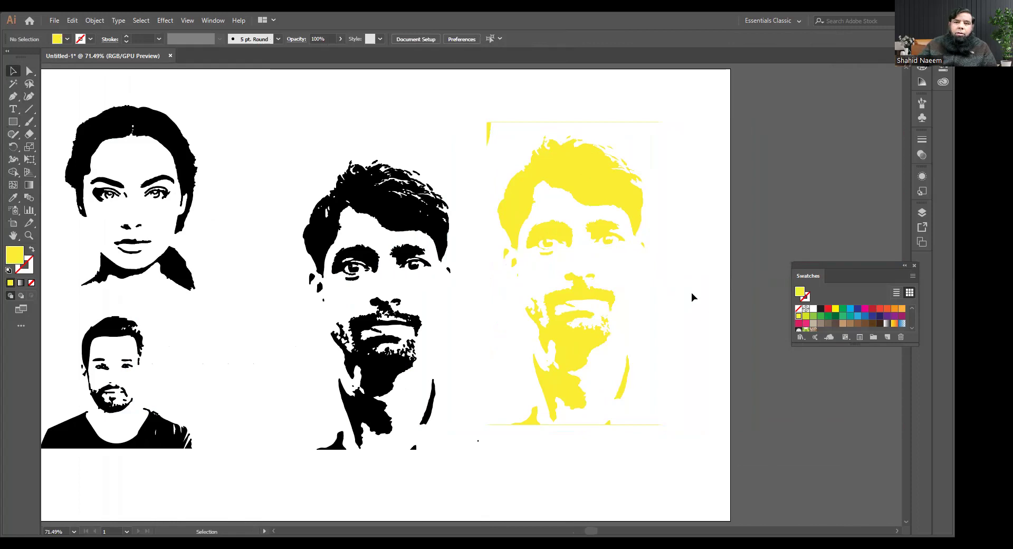
Shift the white shape to expose the yellow rectangle's edge, try magenta, green, crimson and dark blue swatches on the rectangle, and fill it bright red
left_click_drag(489, 133, 502, 135)
left_click(499, 130)
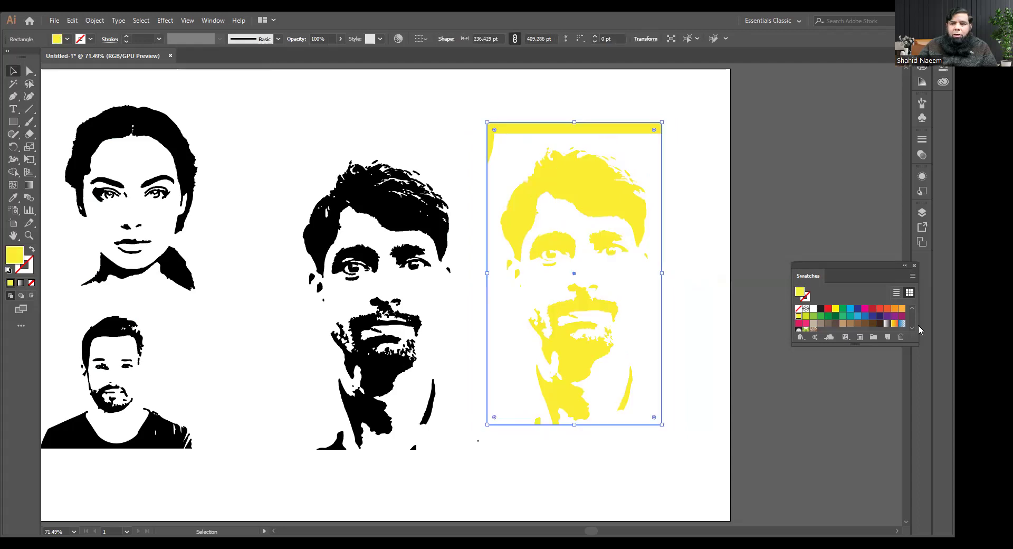
left_click(865, 310)
left_click(852, 312)
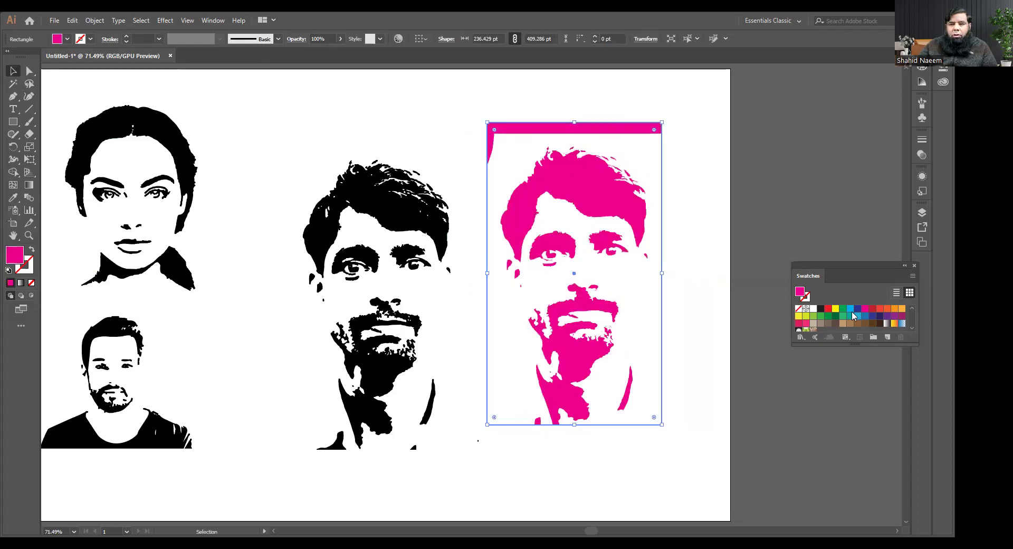
left_click(843, 316)
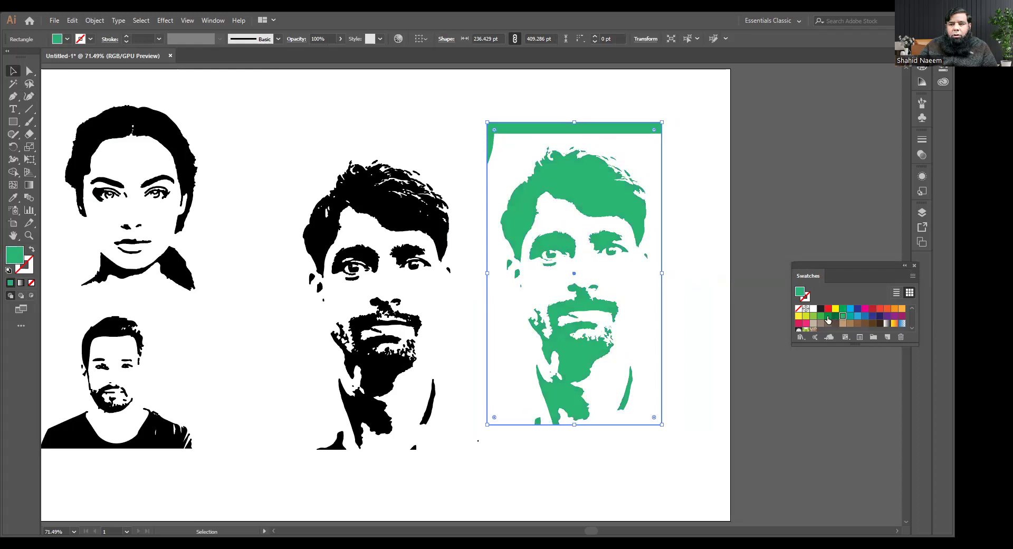
left_click(827, 316)
left_click(813, 316)
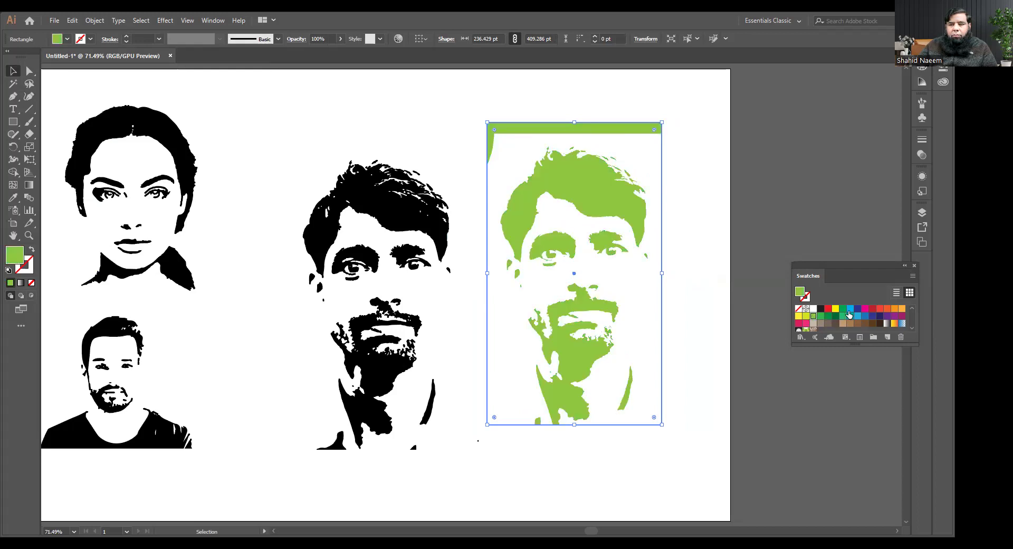
left_click(871, 310)
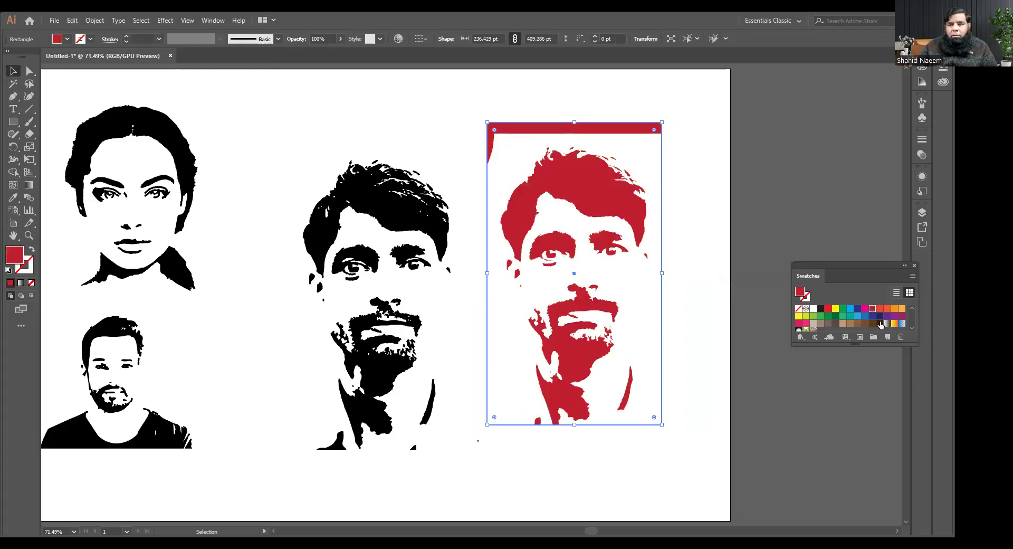
left_click(880, 317)
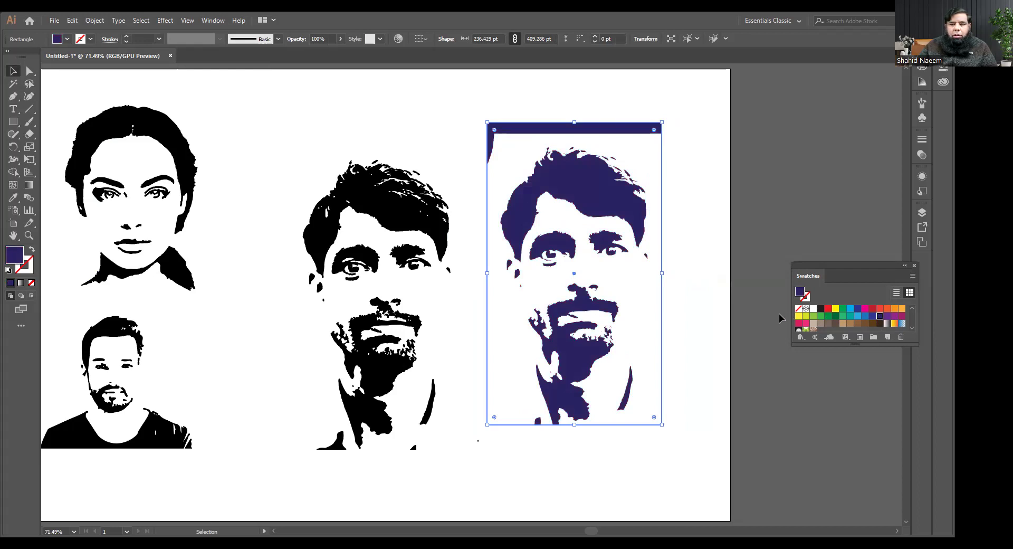
left_click(829, 311)
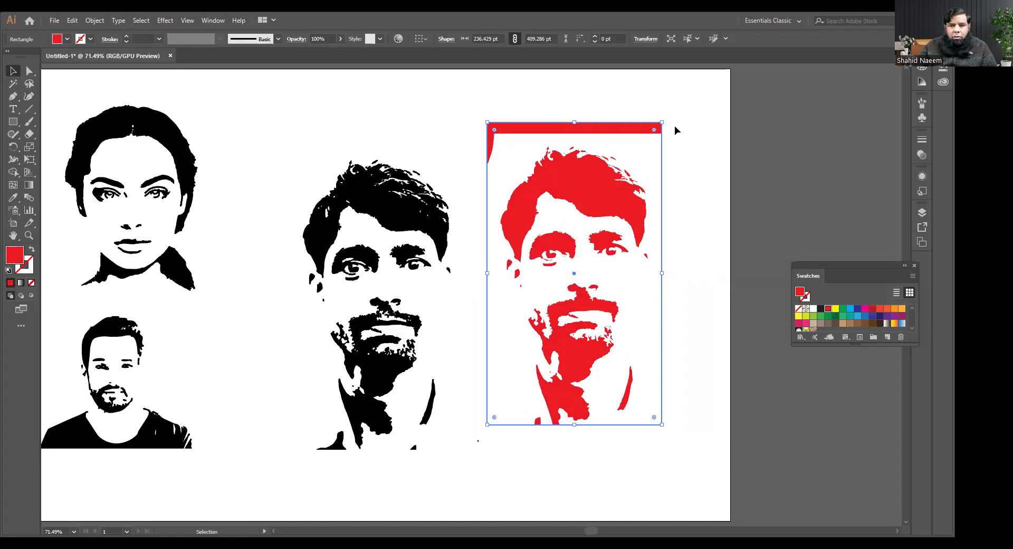
Center the white shape and red rectangle on each other horizontally and vertically, move both slightly down and to the right, and deselect them
left_click_drag(686, 103, 592, 209)
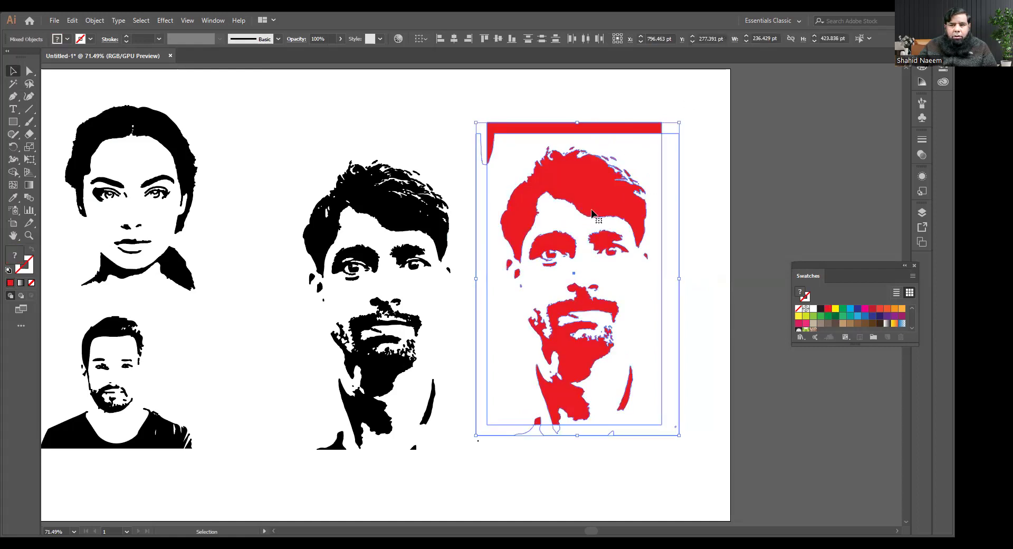
left_click(451, 42)
left_click(500, 39)
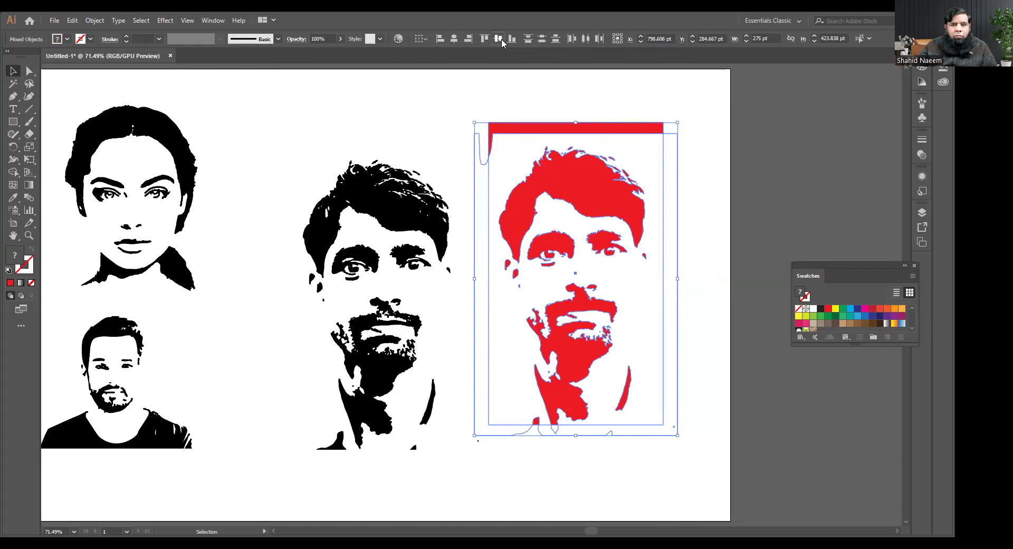
left_click(693, 223)
left_click_drag(687, 130, 638, 229)
left_click_drag(594, 265, 605, 291)
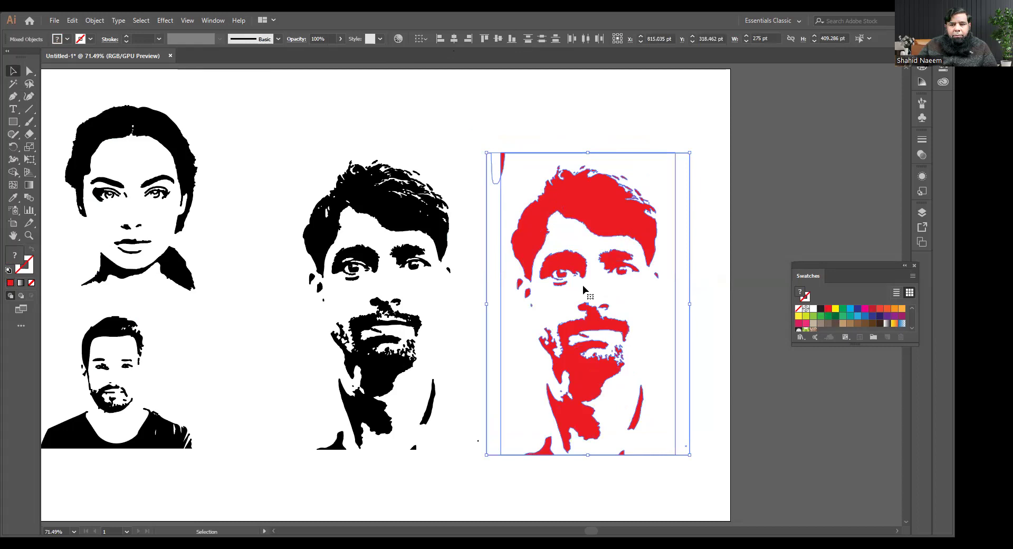
left_click(391, 115)
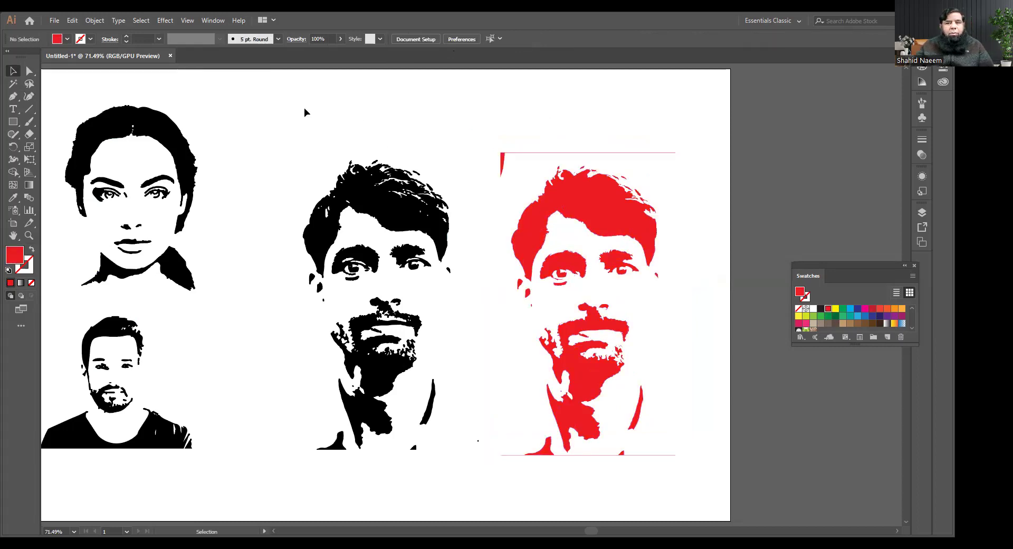